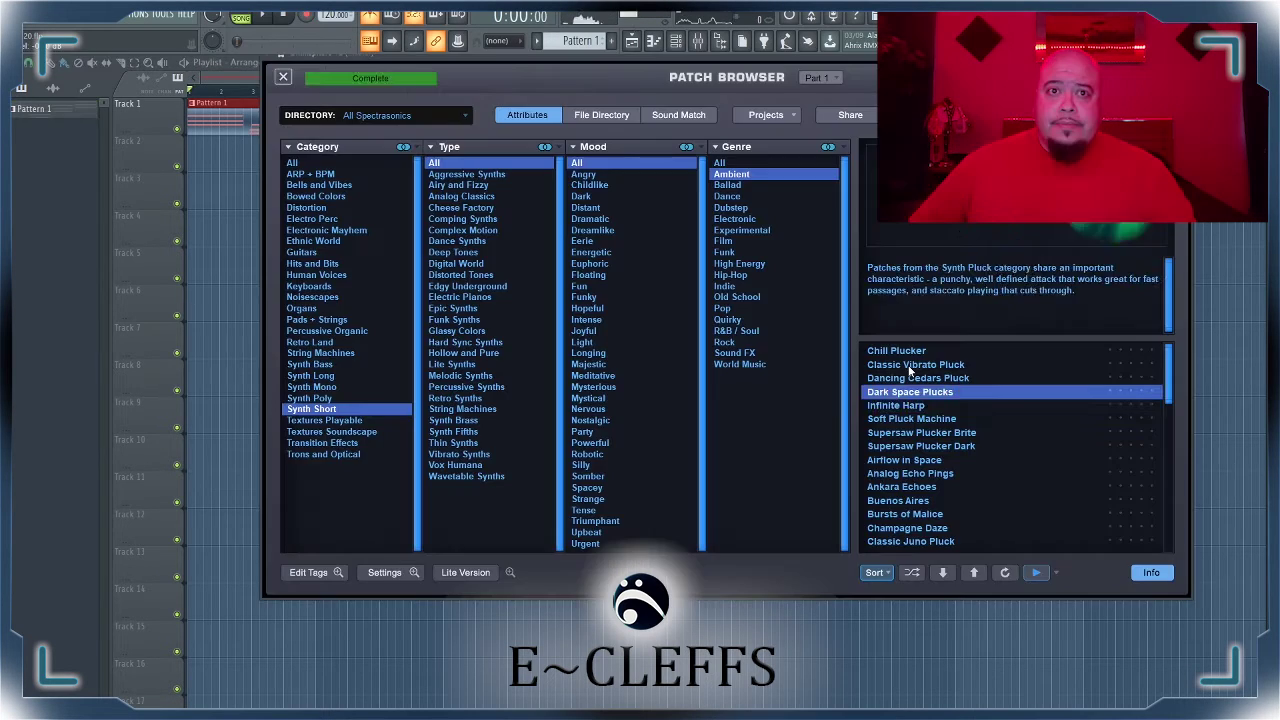
# - Load the Infinite Harp patch from the Synth Short category and start playback with it
pyautogui.press('Down')
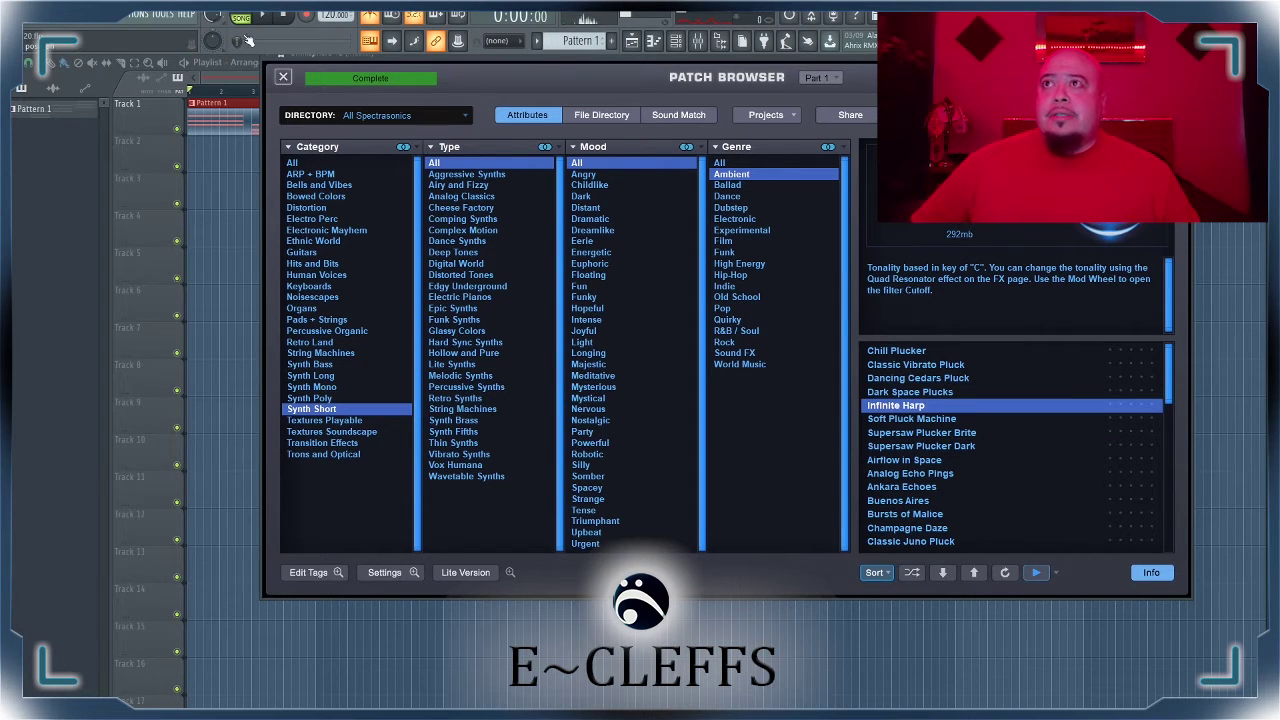
pyautogui.press('space')
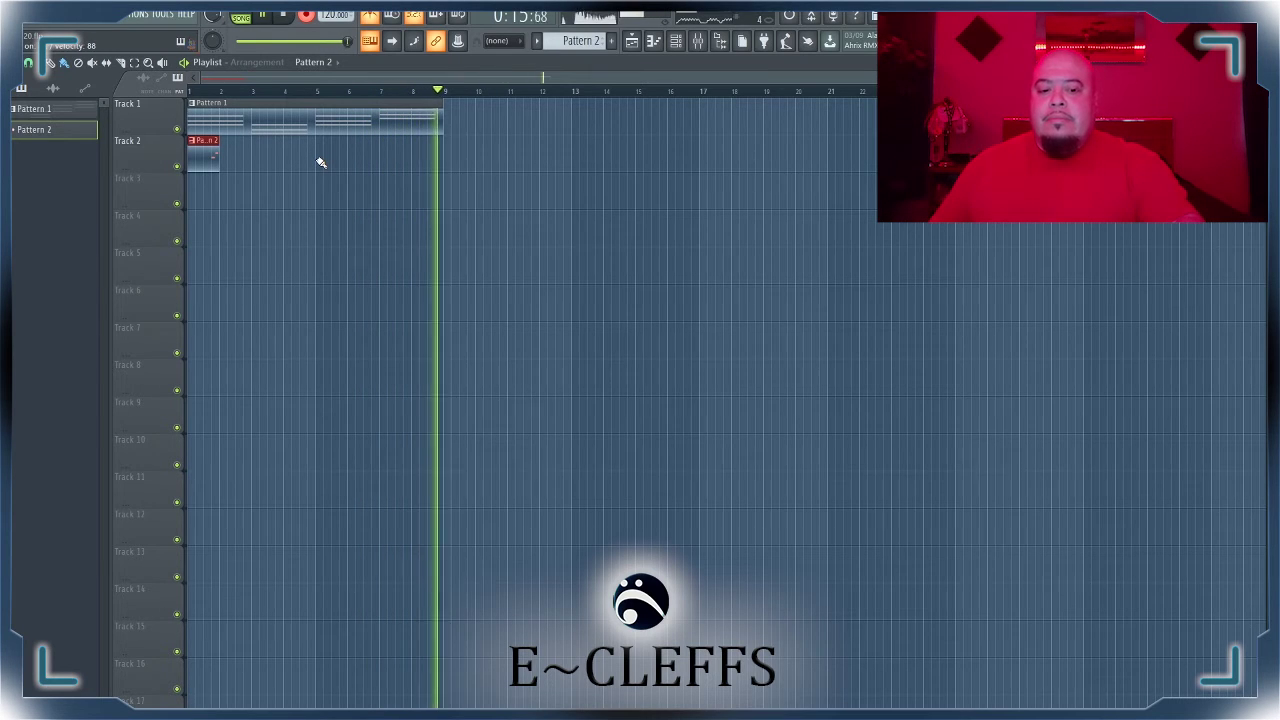
# - Stop the song and place a second Pattern 3 clip on Track 3 starting at bar 5
pyautogui.press('F6')
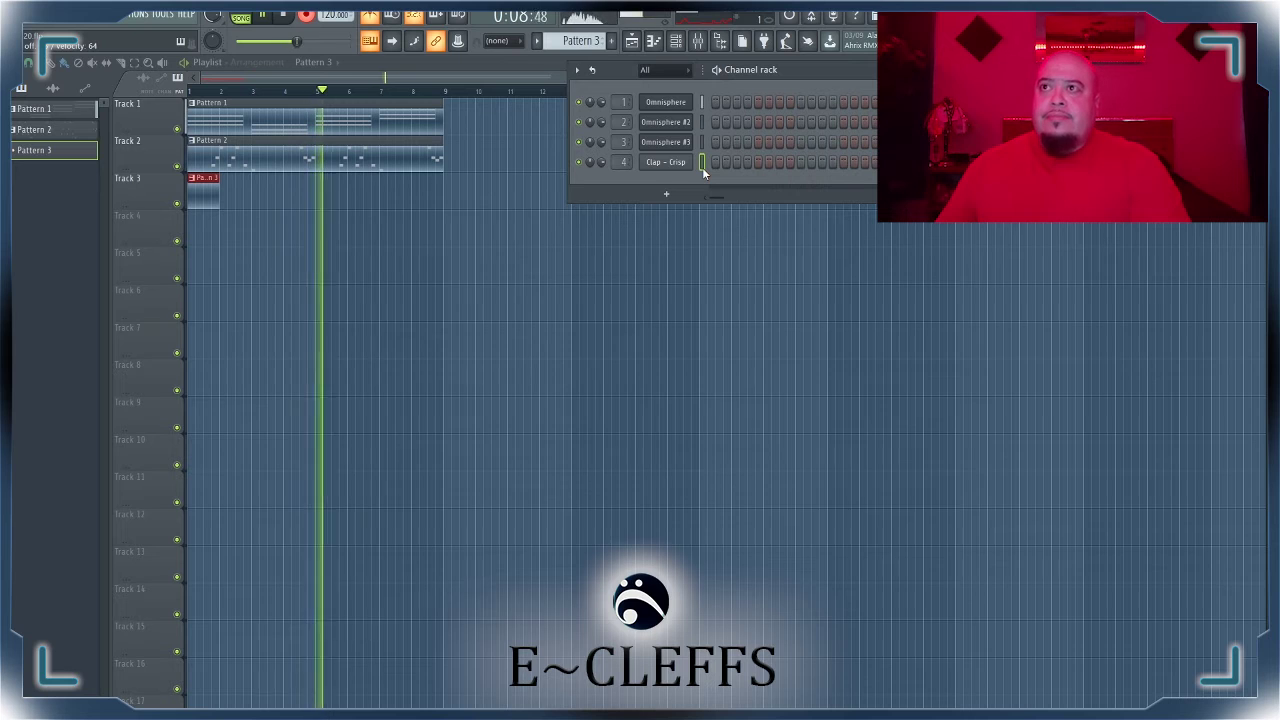
pyautogui.press('space')
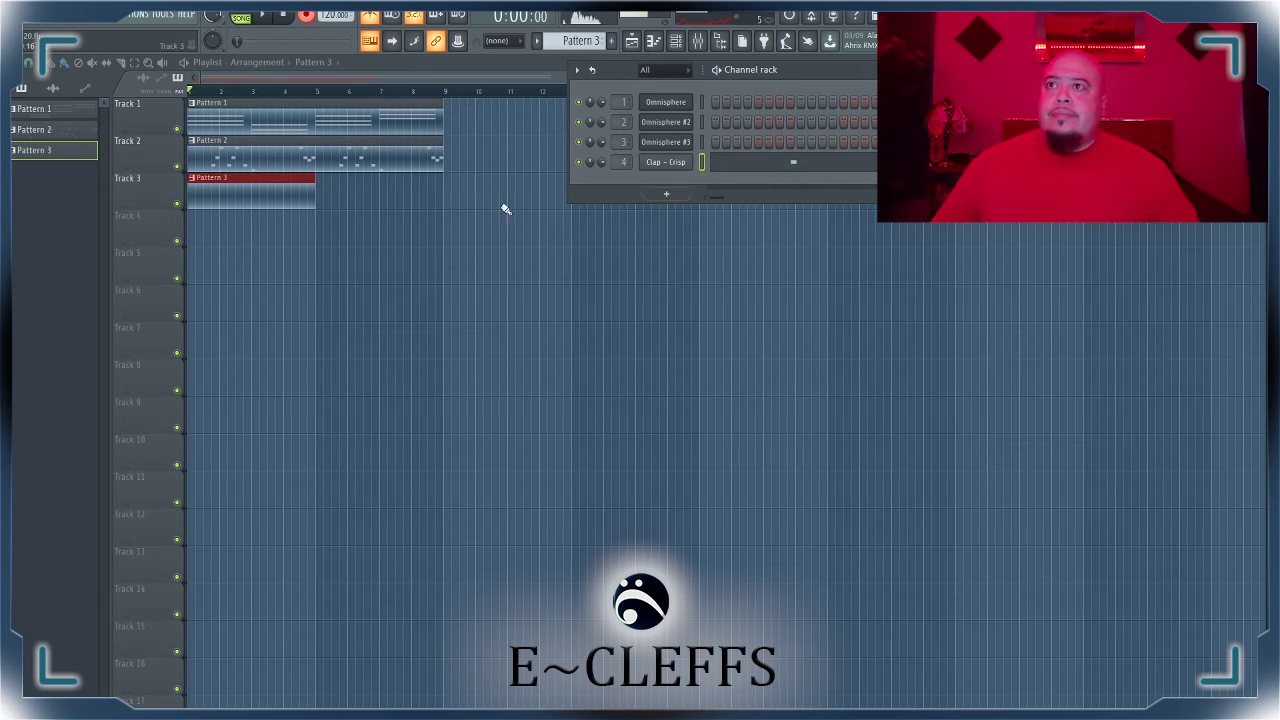
pyautogui.click(420, 202)
pyautogui.click(334, 198)
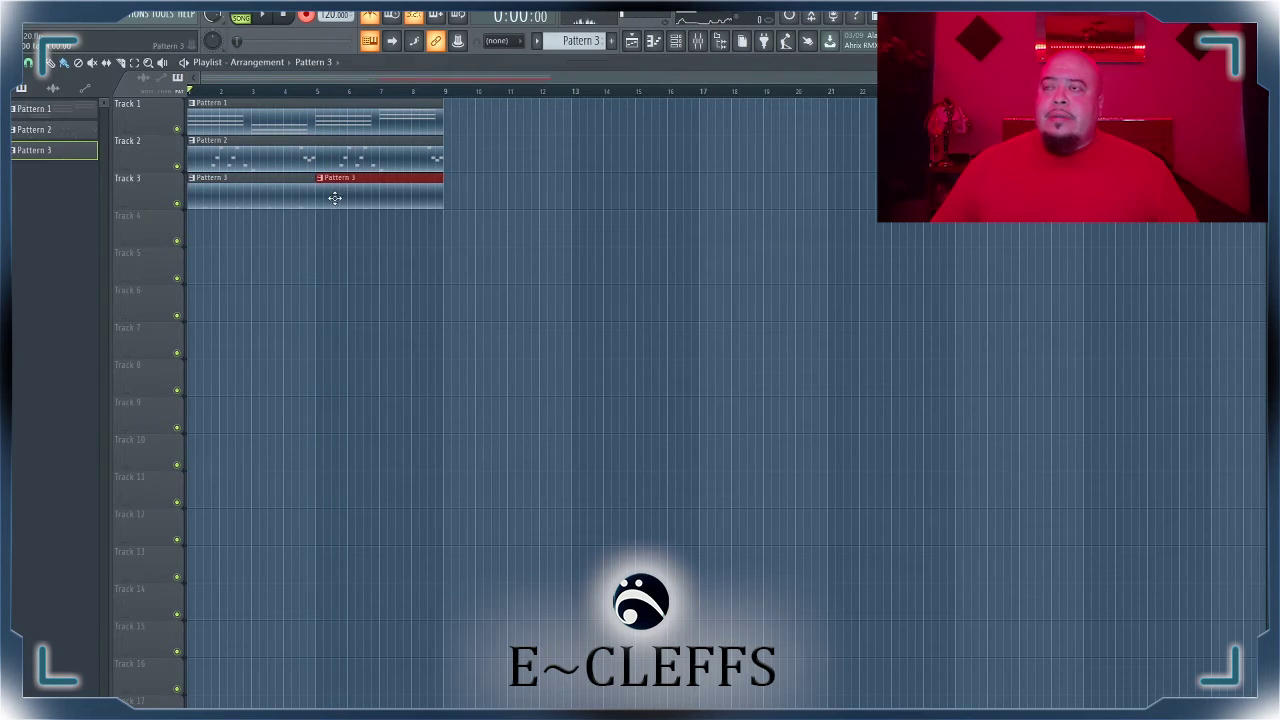
# - Create Pattern 4, fill every 2 steps of the Andromeda hi-hat channel and route the channel to mixer track 5
pyautogui.press('F4')
pyautogui.press('F6')
pyautogui.rightClick(665, 182)
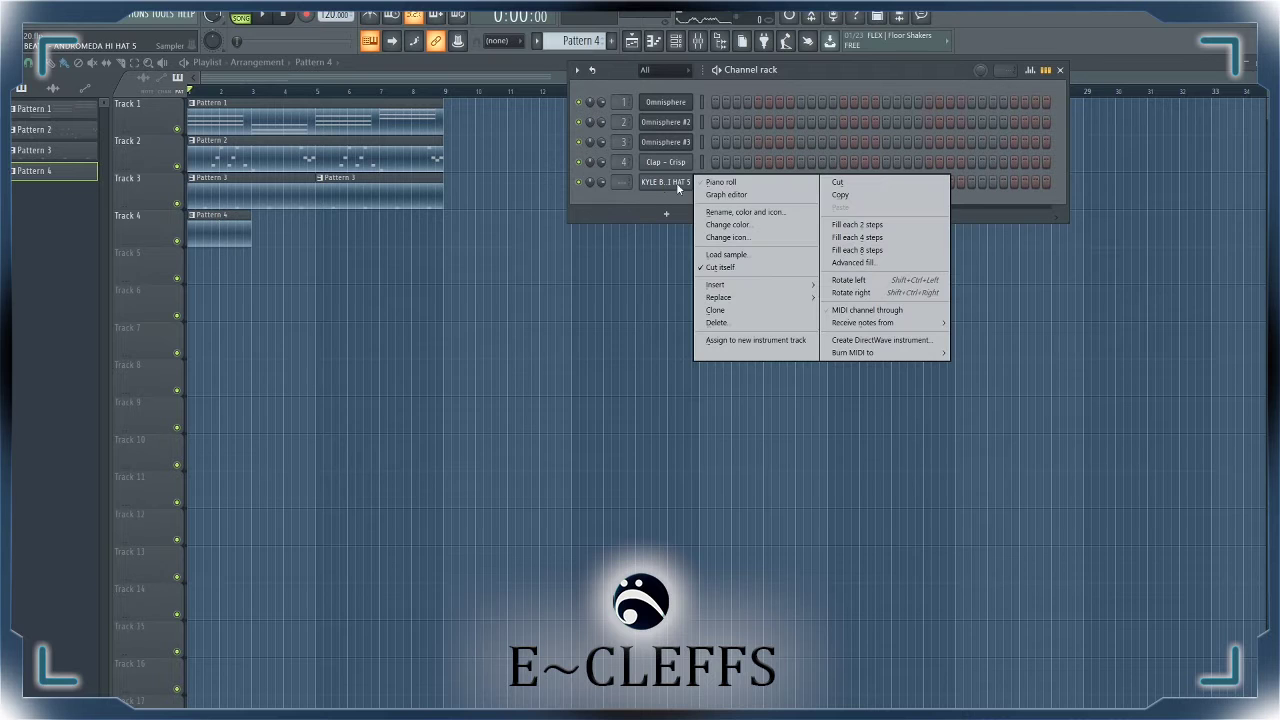
pyautogui.click(838, 222)
pyautogui.scroll(3, 613, 183)
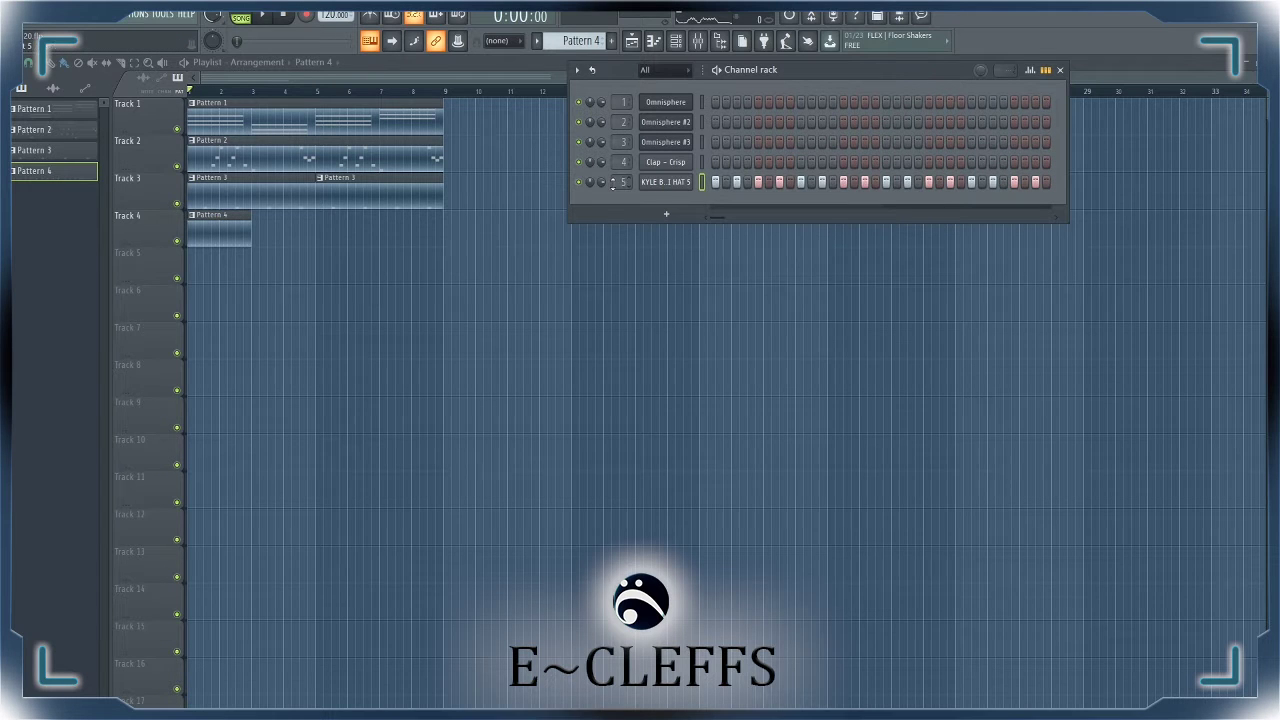
# - Audition the hi-hats in the song and add extra hits on steps 8 and 30 of Pattern 4
pyautogui.press('space')
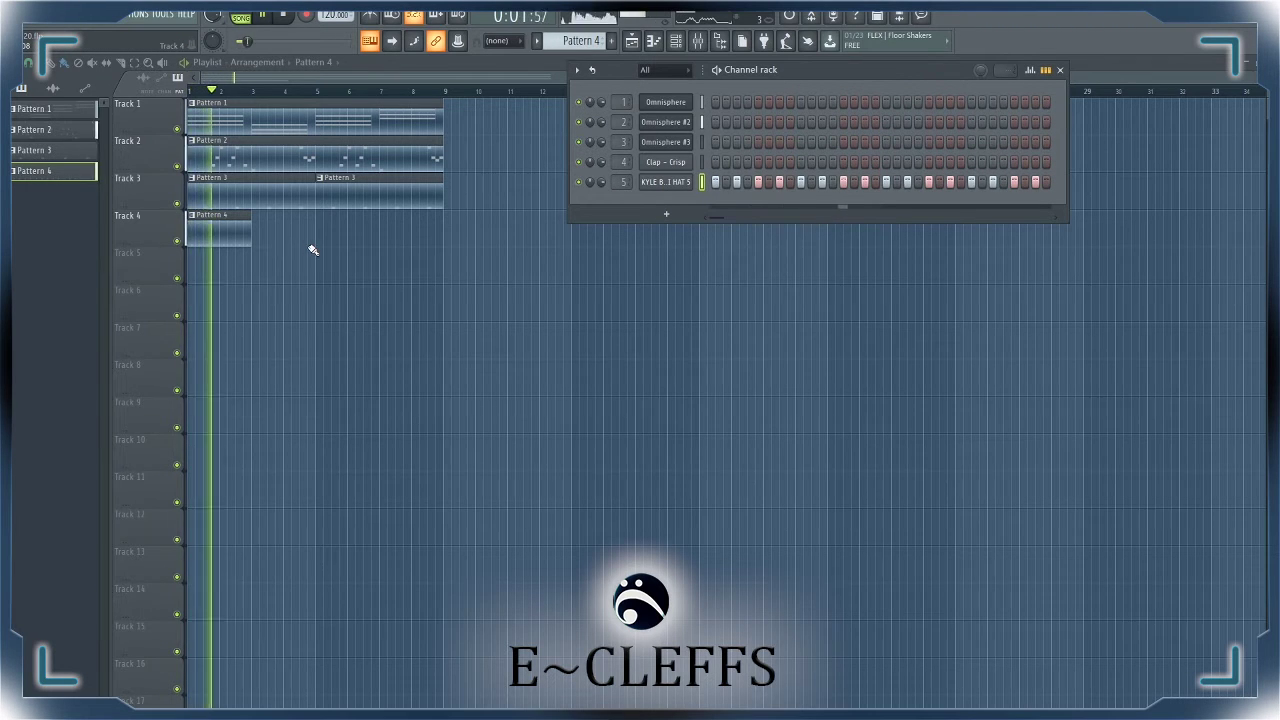
pyautogui.press('space')
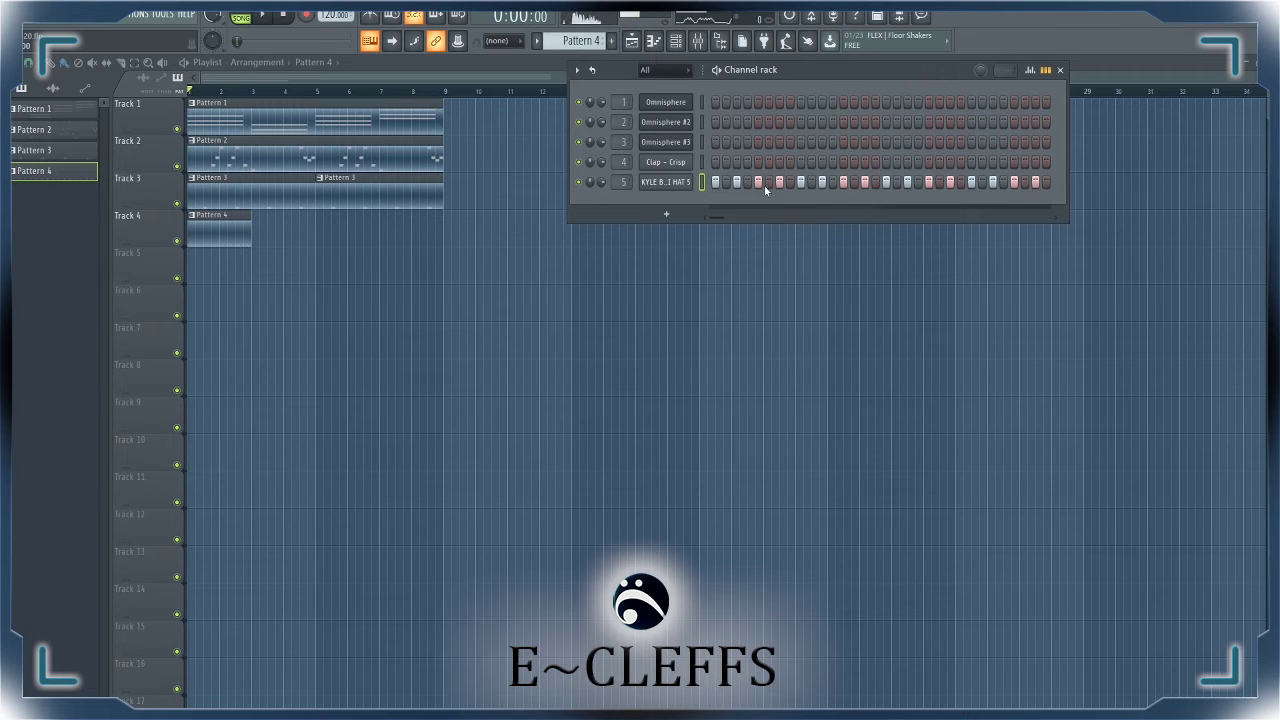
pyautogui.press('space')
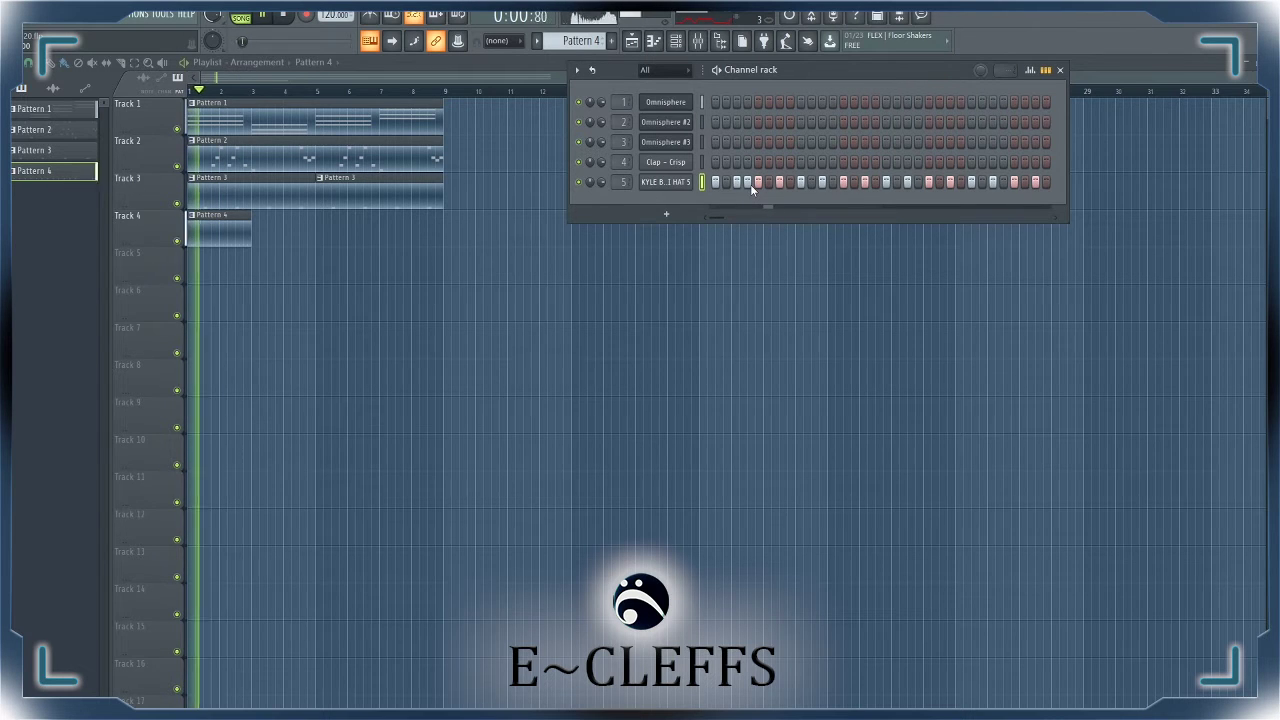
pyautogui.click(726, 182)
pyautogui.press('space')
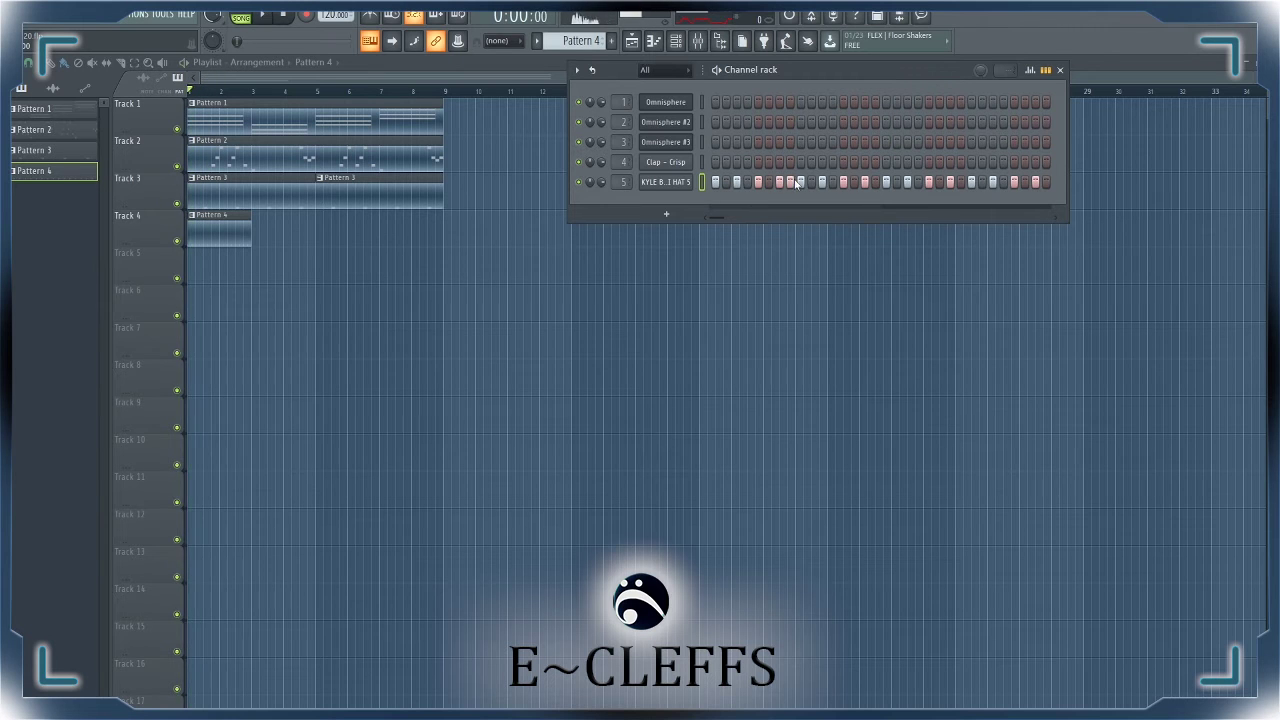
pyautogui.press('space')
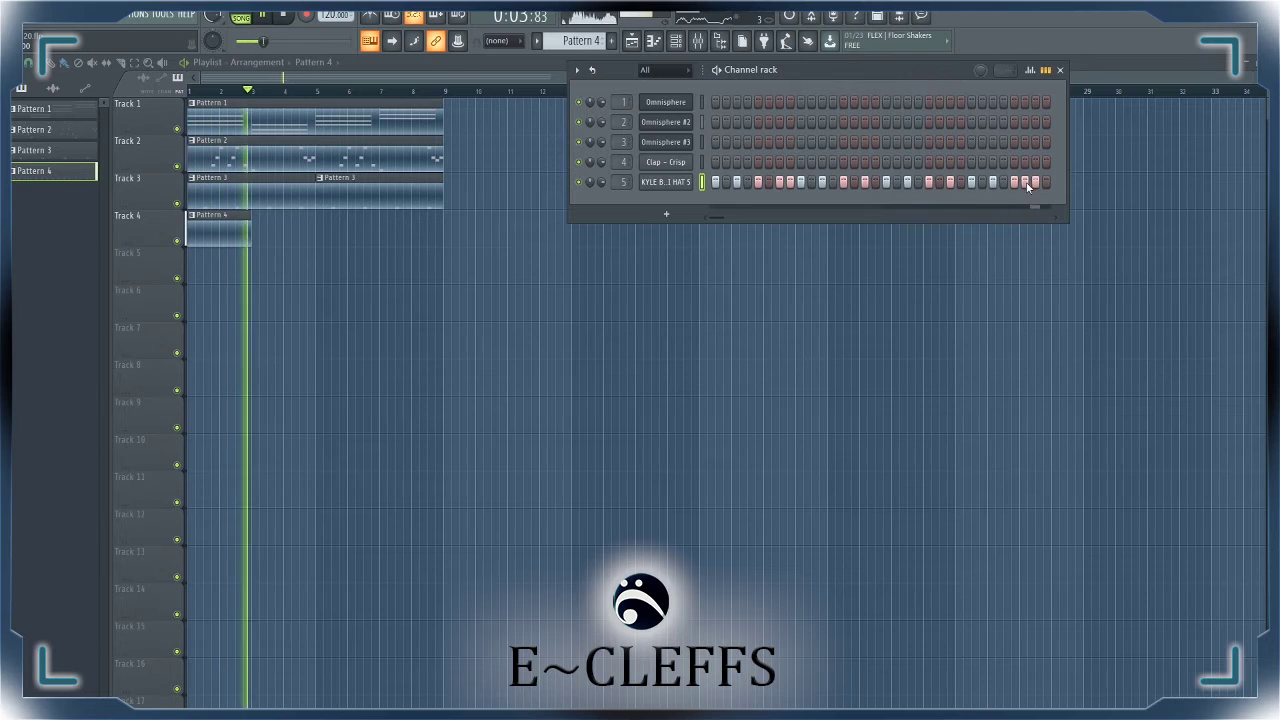
# - Stop playback and repeat the Pattern 4 clip along Track 4 until it fills bars 1 to 8
pyautogui.press('space')
pyautogui.click(258, 238)
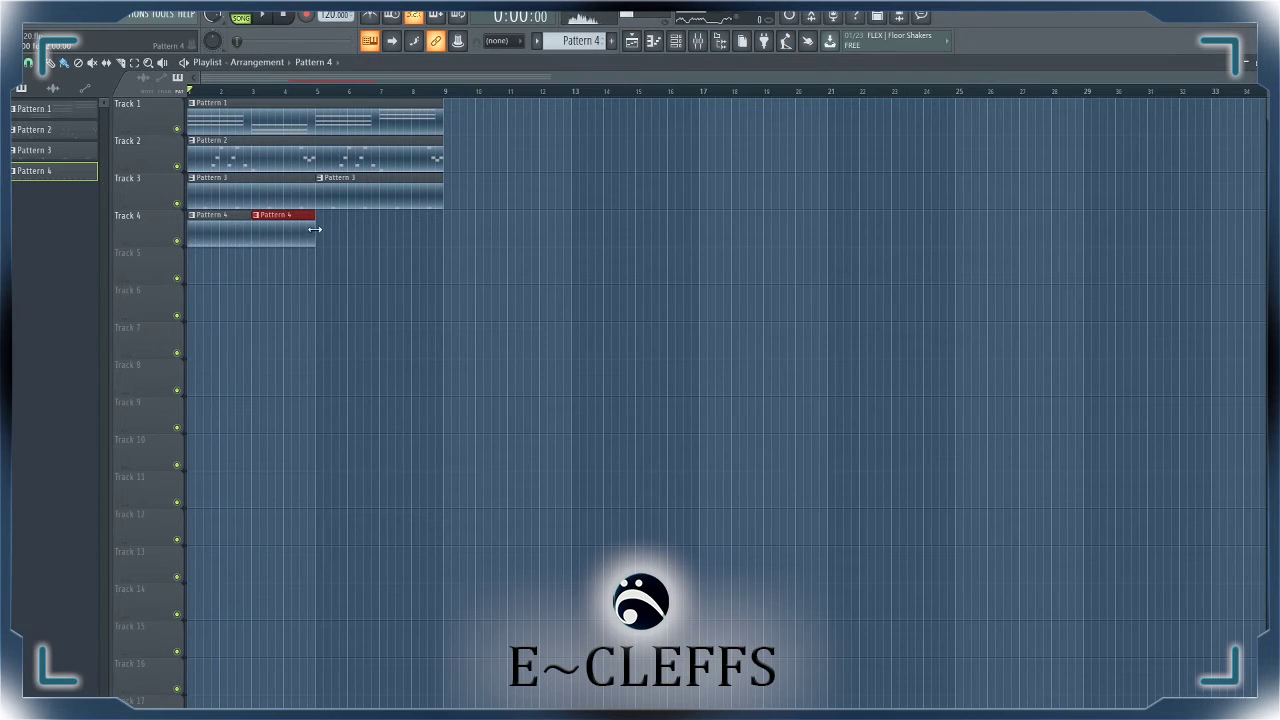
pyautogui.moveTo(324, 238); pyautogui.dragTo(365, 235)
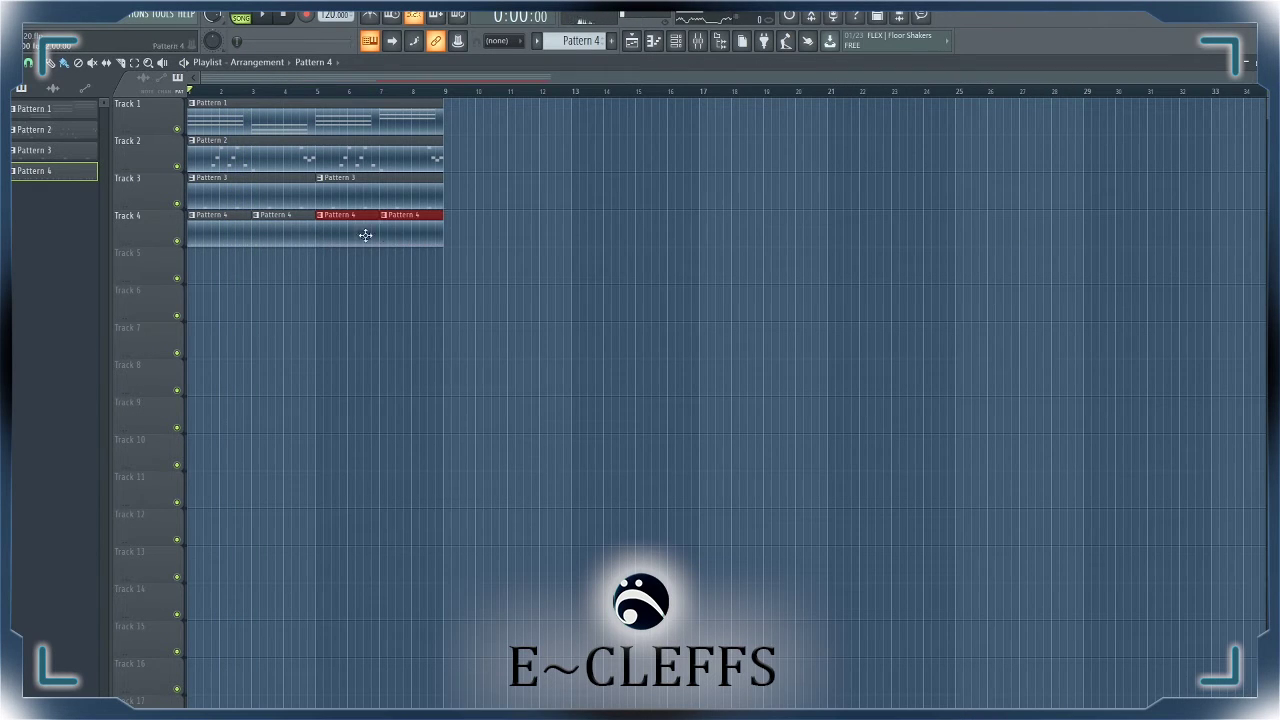
# - Make the Pattern 4 clip at bar 3 unique as Pattern 5 and replace the clip at bar 7 with Pattern 5
pyautogui.click(258, 236)
pyautogui.click(256, 217)
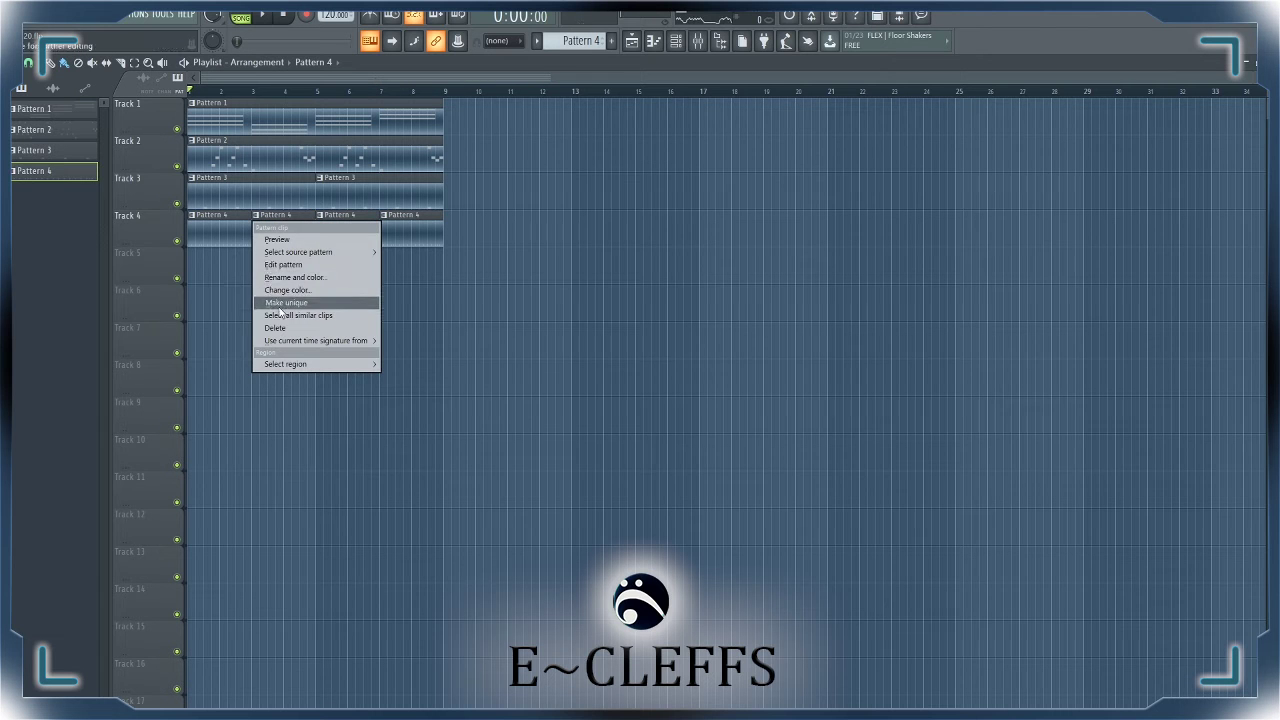
pyautogui.click(285, 302)
pyautogui.rightClick(392, 234)
pyautogui.click(392, 234)
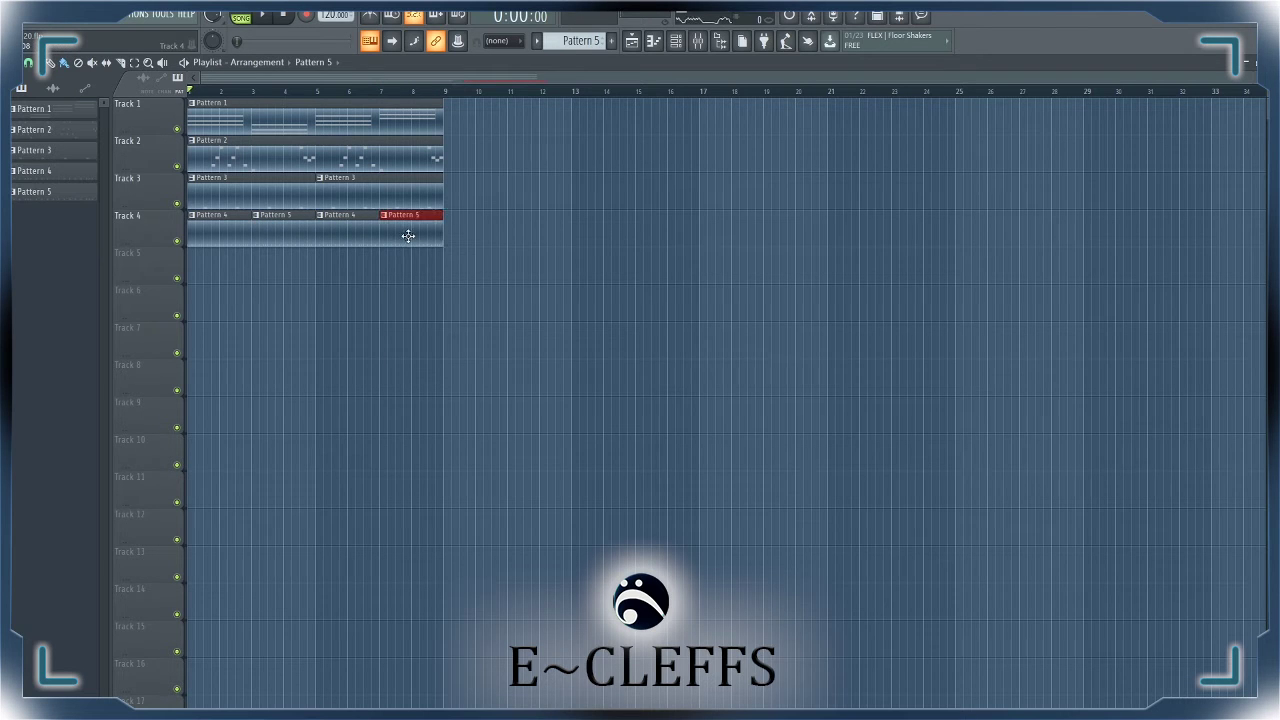
# - Open Pattern 5's hi-hat notes in the piano roll and check its steps in the channel rack during playback
pyautogui.press('space')
pyautogui.doubleClick(275, 234)
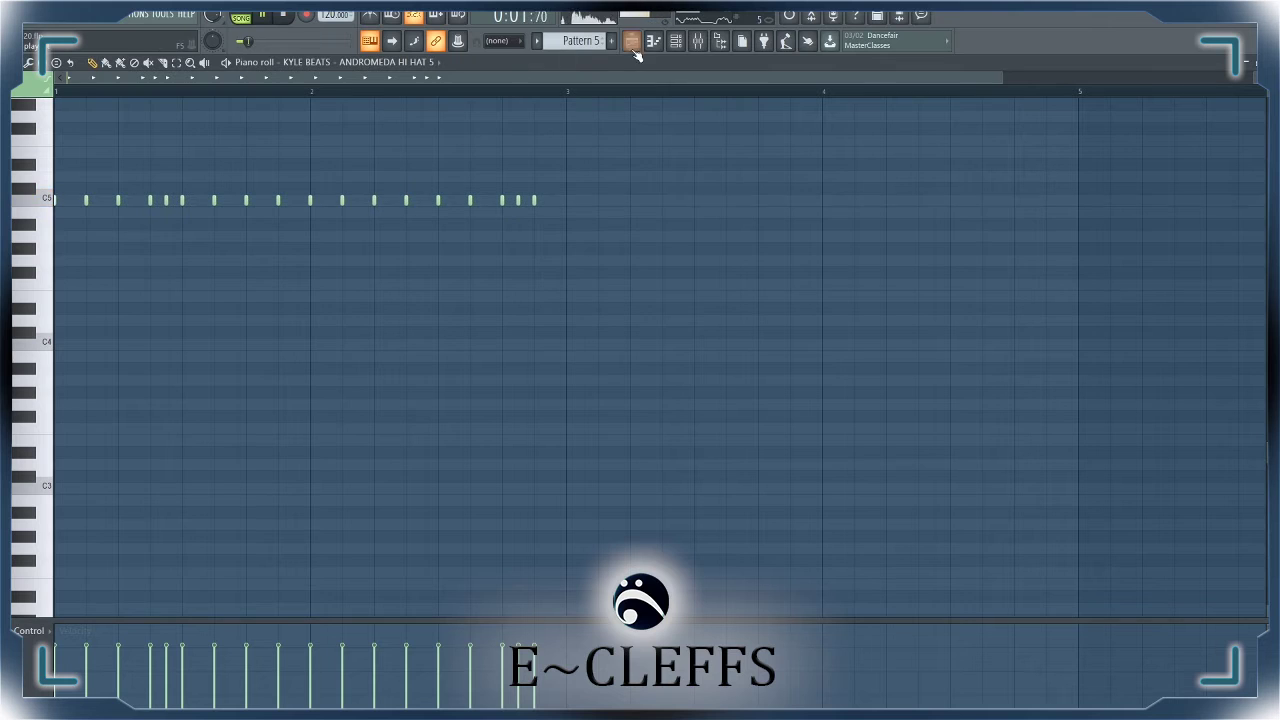
pyautogui.click(687, 42)
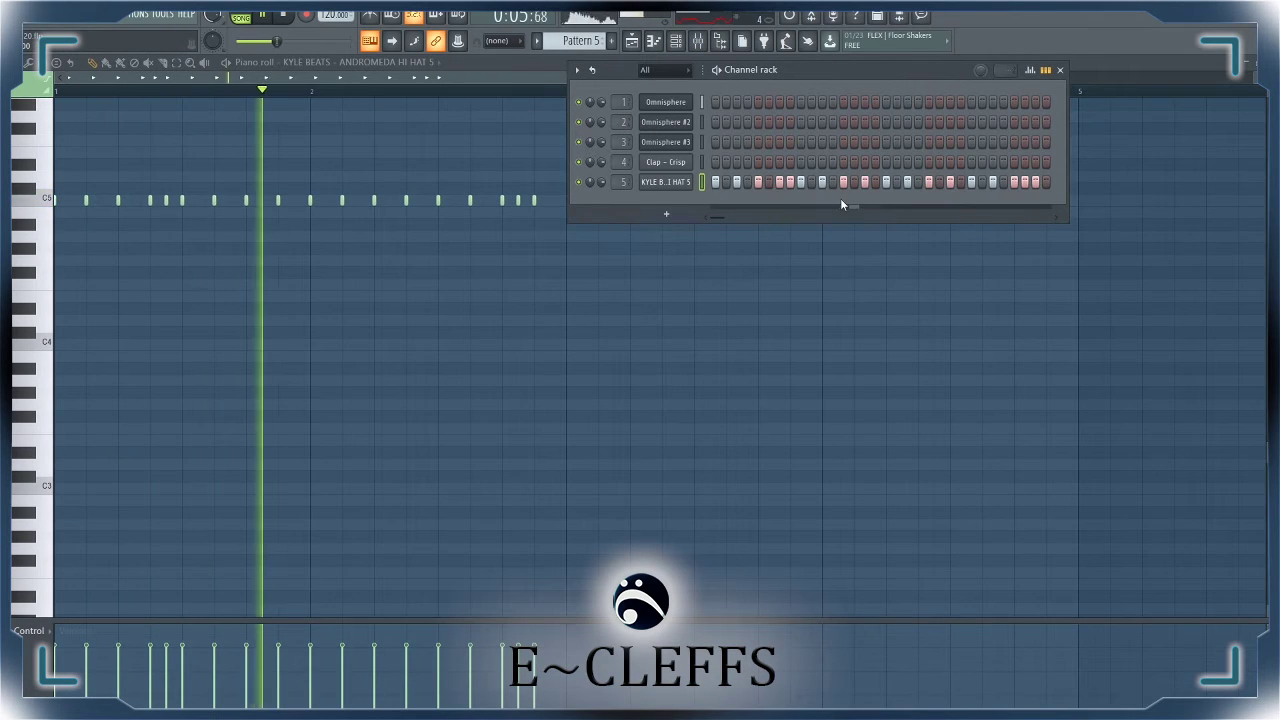
pyautogui.press('space')
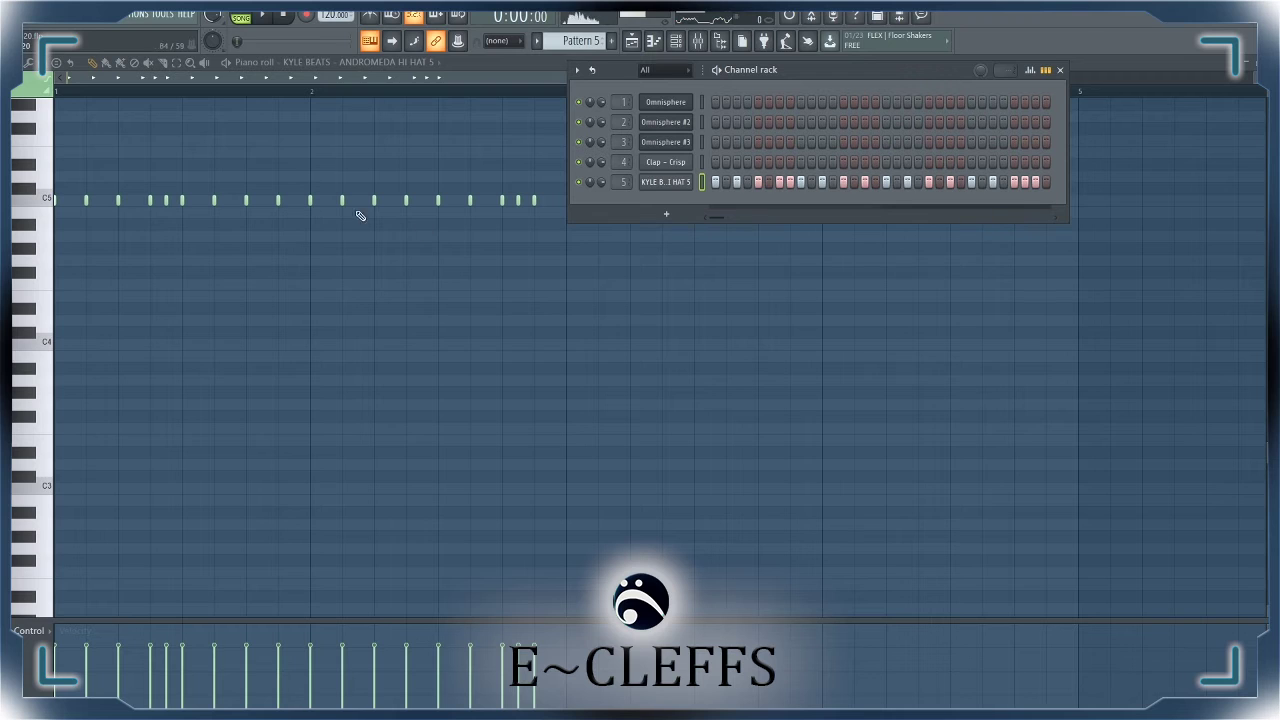
# - Set the piano roll snap to 1/3 beat, replace the second hi-hat hit of bar 2 with two triplet hits, and audition them
pyautogui.click(47, 66)
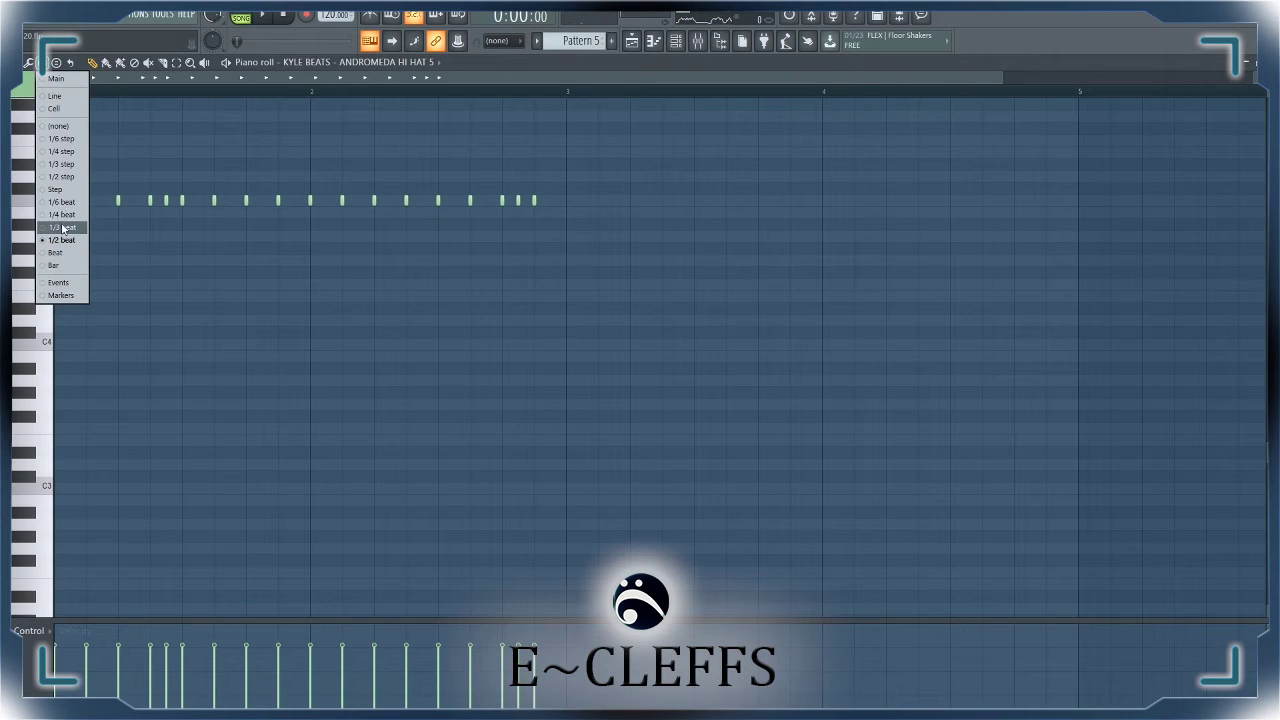
pyautogui.click(62, 228)
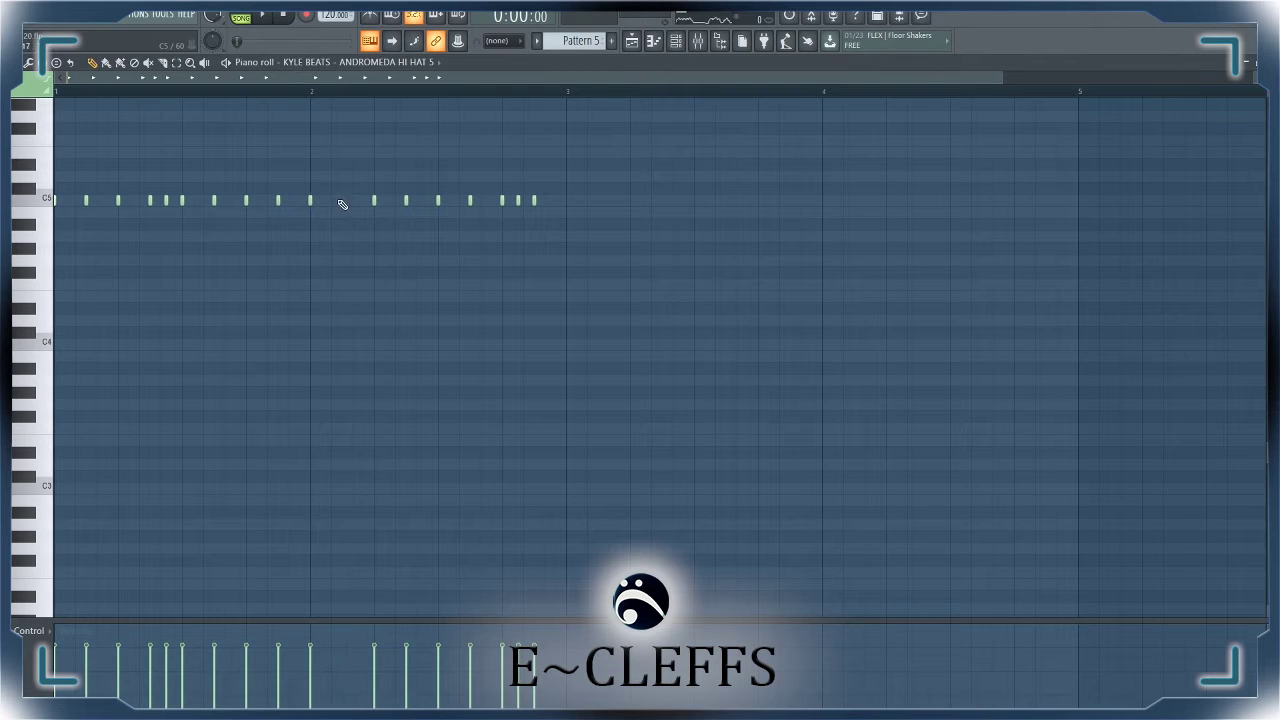
pyautogui.click(336, 200)
pyautogui.rightClick(334, 200)
pyautogui.moveTo(326, 201); pyautogui.dragTo(356, 200)
pyautogui.click(331, 200)
pyautogui.press('space')
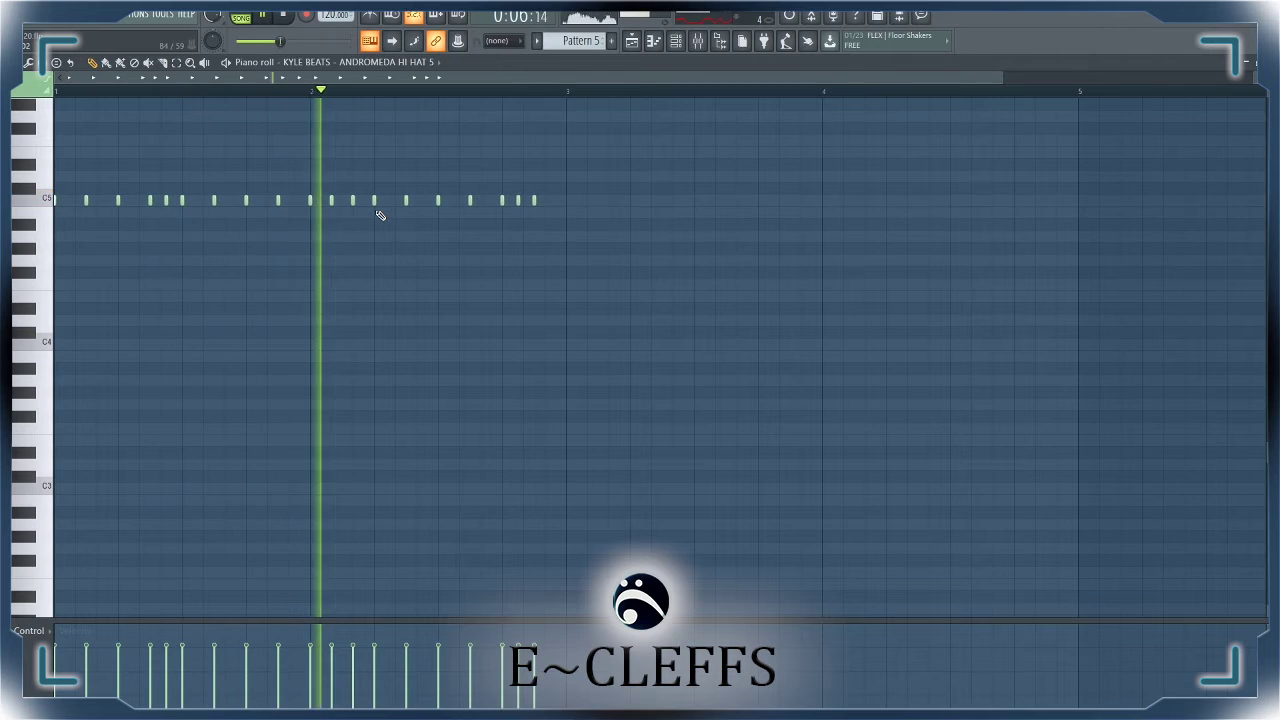
pyautogui.press('space')
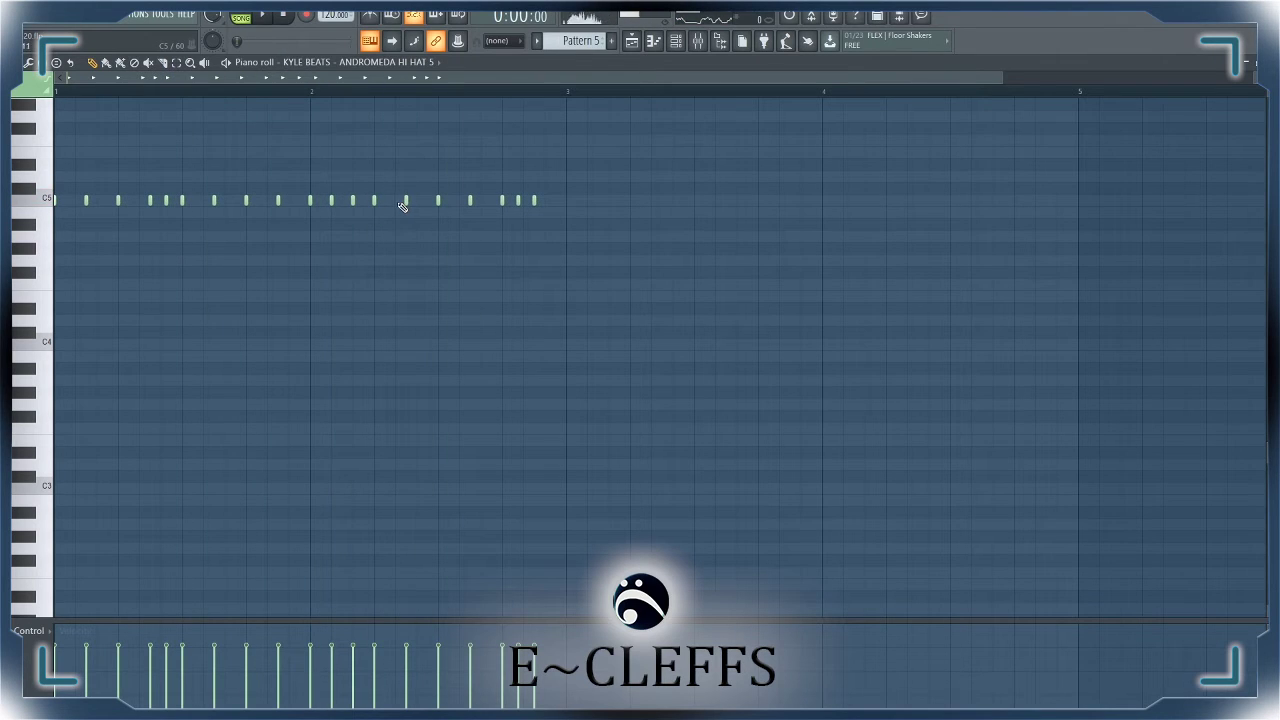
# - Extend the triplets through the second beat of bar 2, replacing its off-beat hi-hat hit with two triplet hits, and audition them
pyautogui.click(397, 203)
pyautogui.click(406, 201)
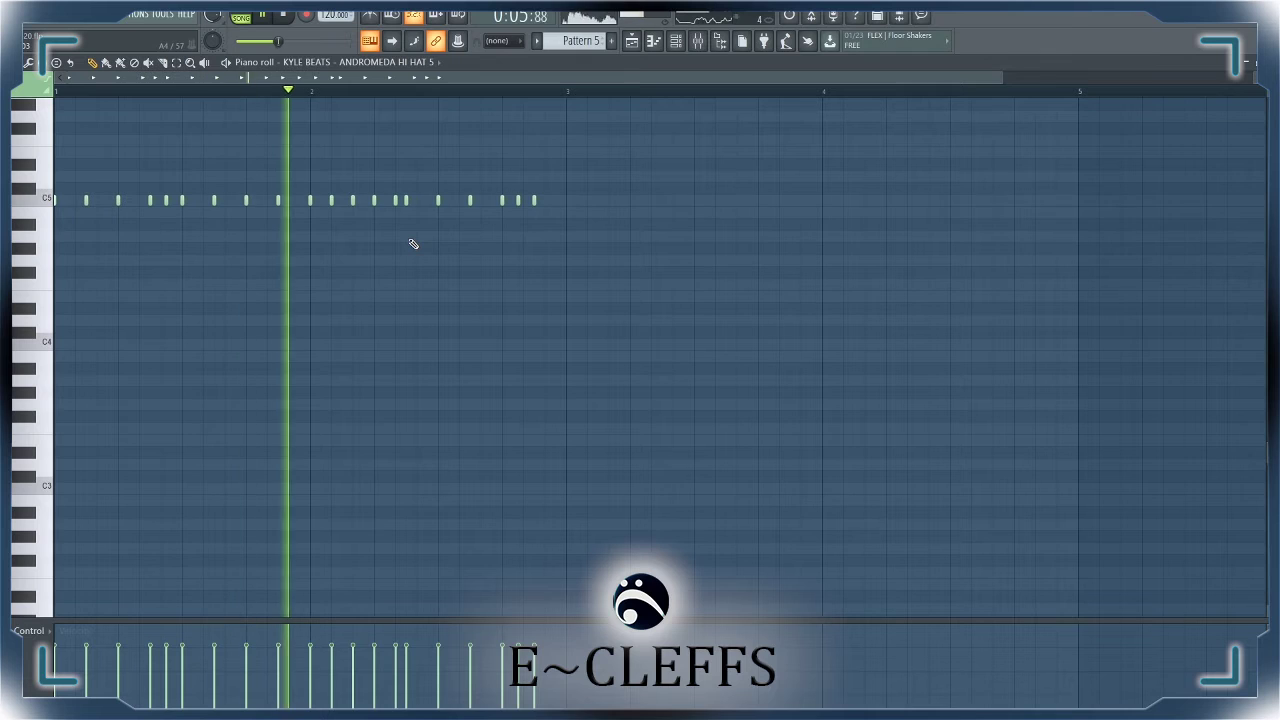
pyautogui.press('space')
pyautogui.rightClick(406, 201)
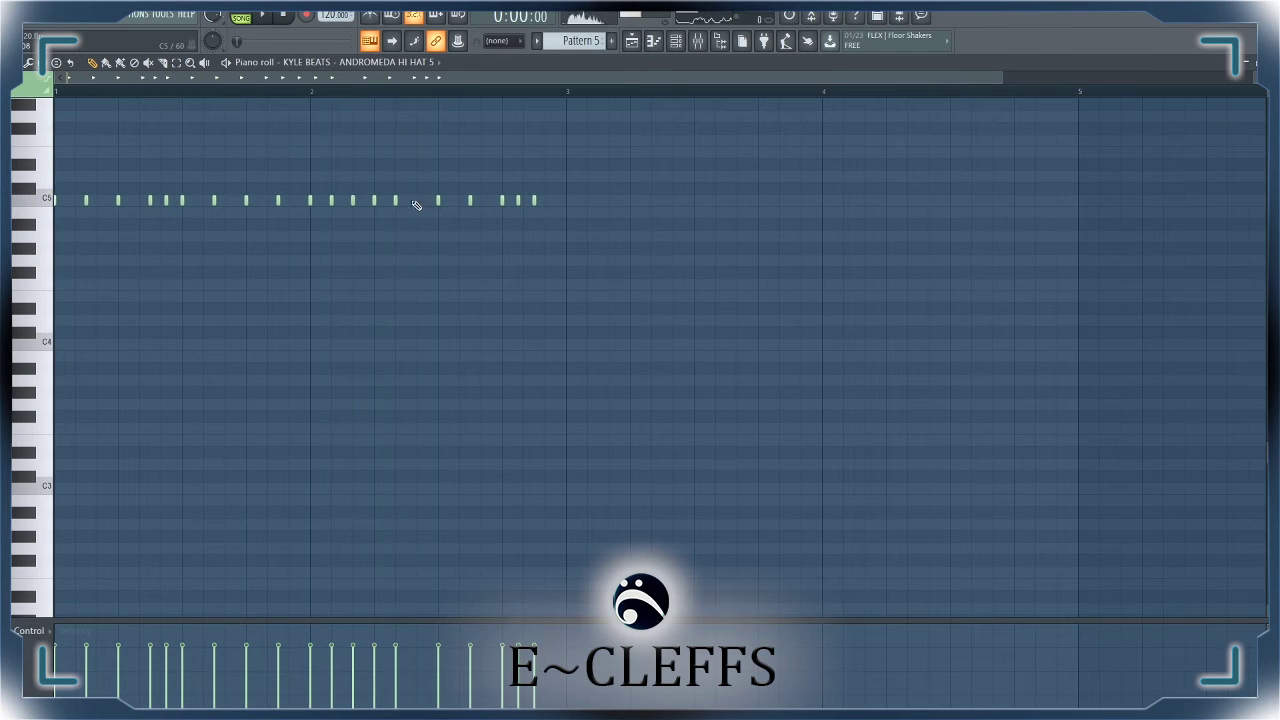
pyautogui.click(416, 201)
pyautogui.press('space')
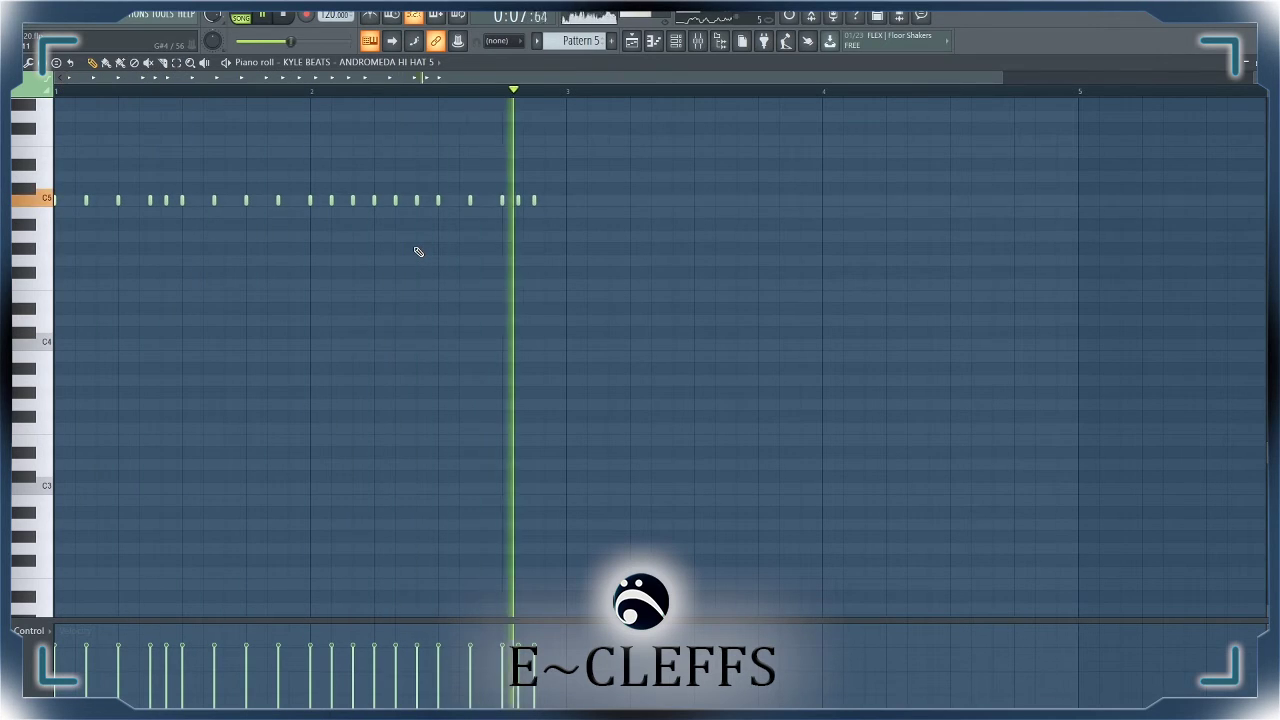
pyautogui.press('space')
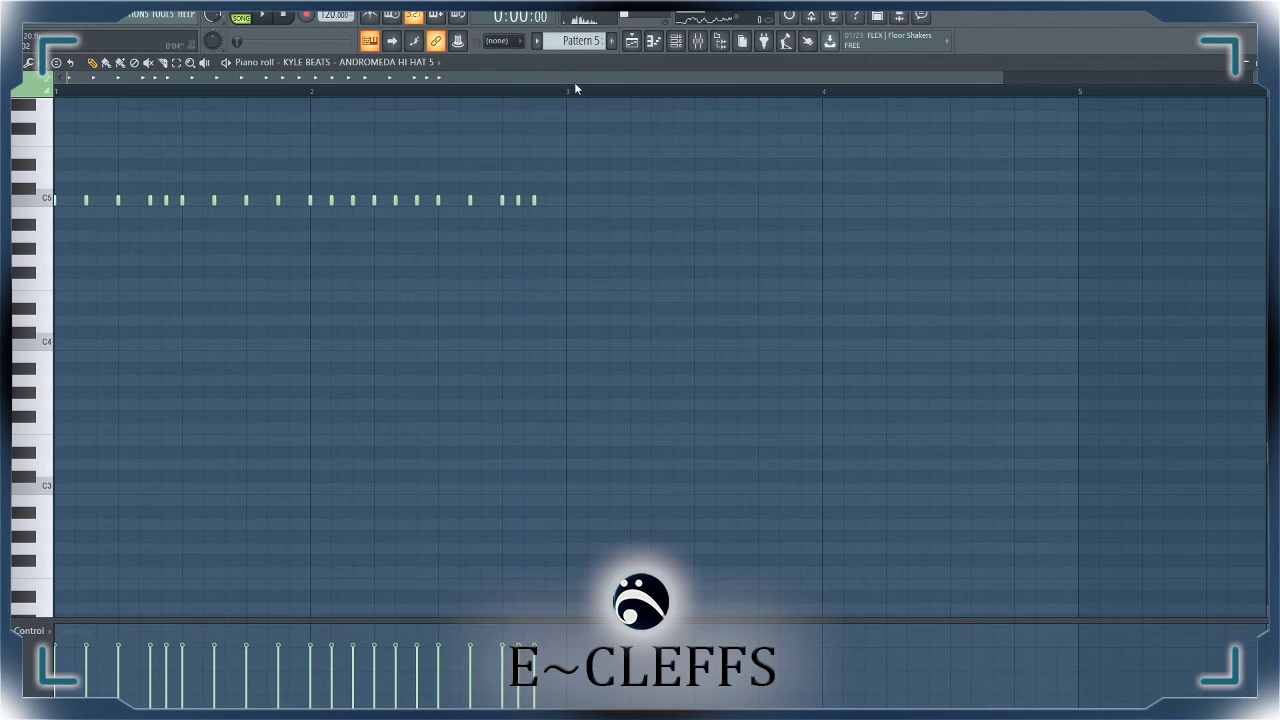
# - Set the snap to 1/4 step, chop a two-step C5 hi-hat note near the end of bar 2 into a fast roll, and audition it
pyautogui.click(50, 62)
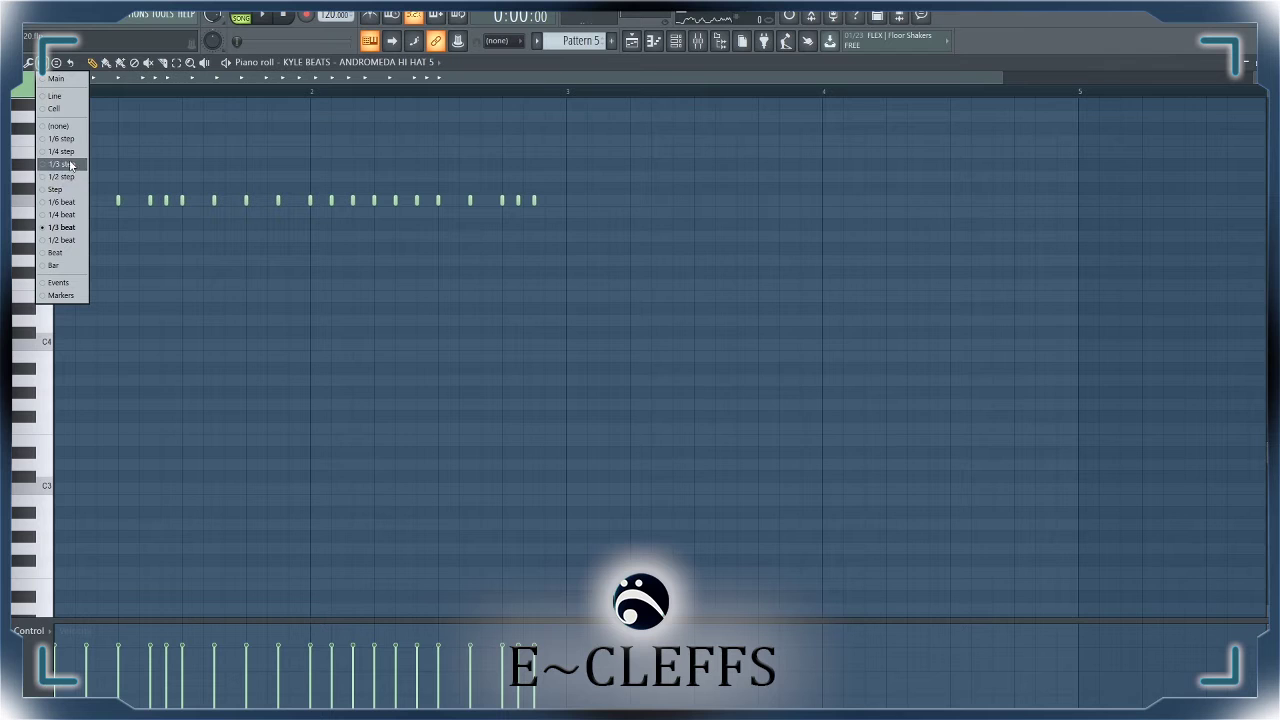
pyautogui.click(72, 151)
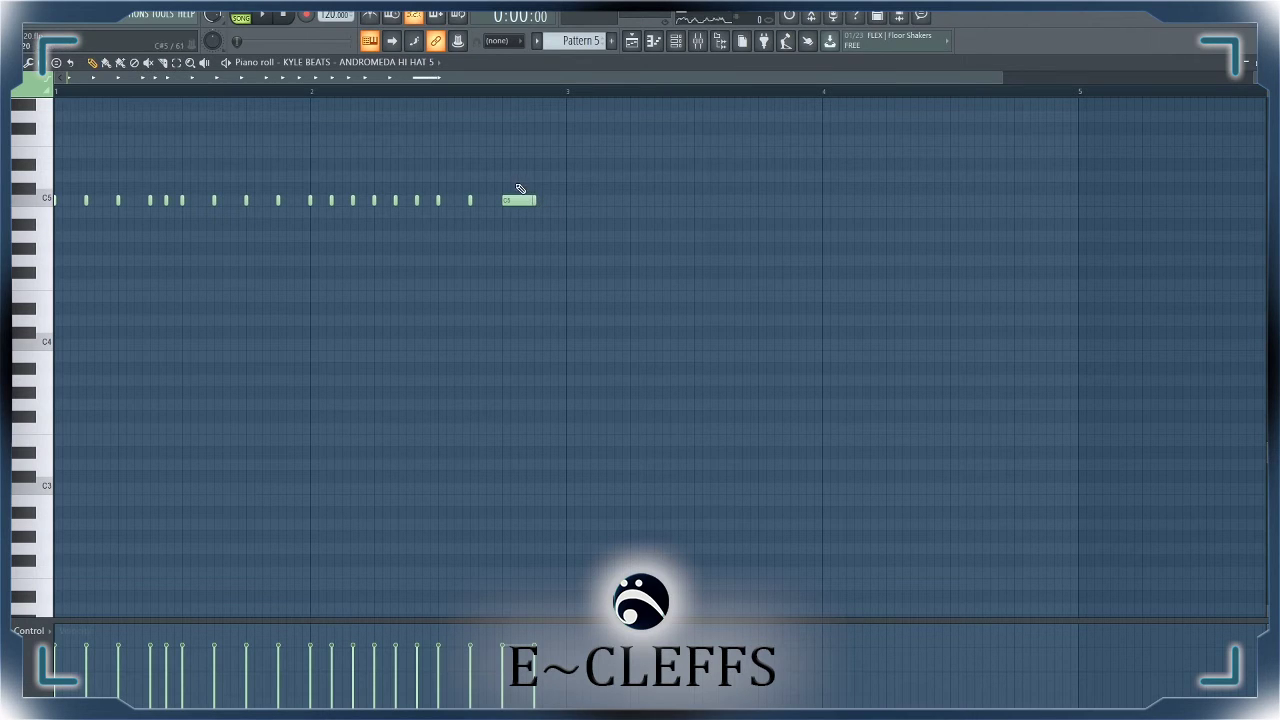
pyautogui.click(517, 198)
pyautogui.hotkey('ctrl', 'u')
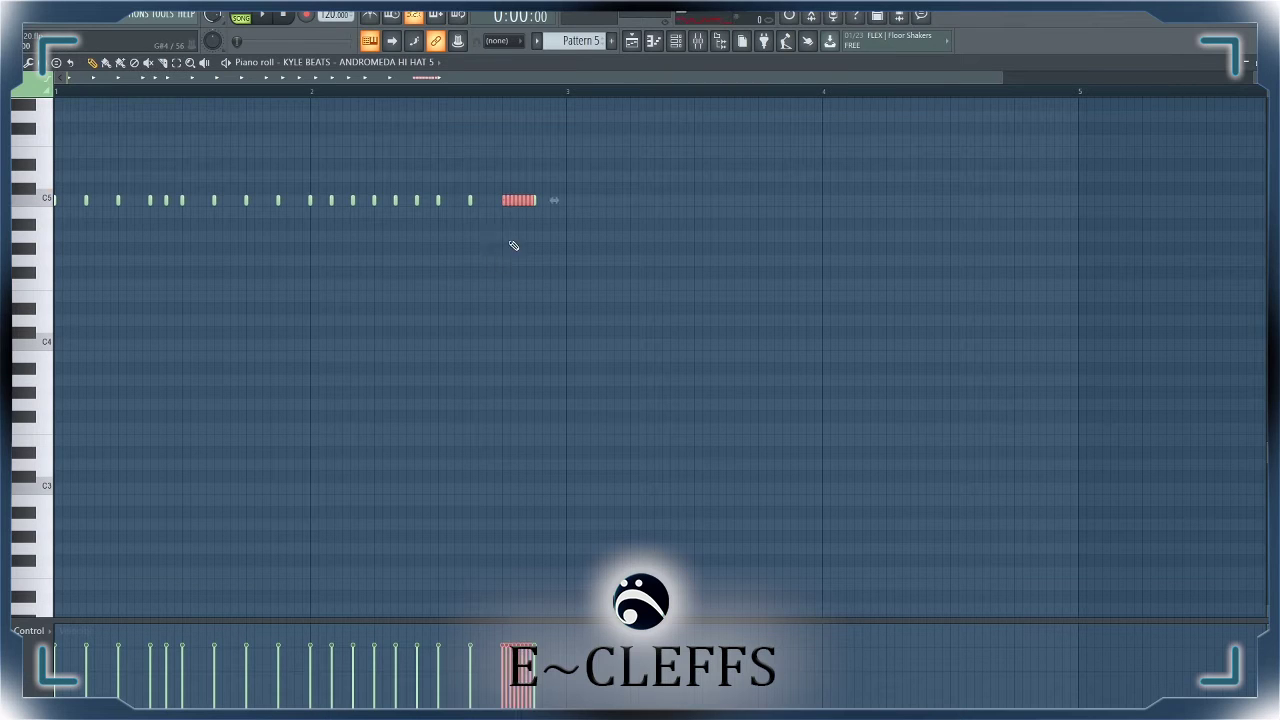
pyautogui.press('space')
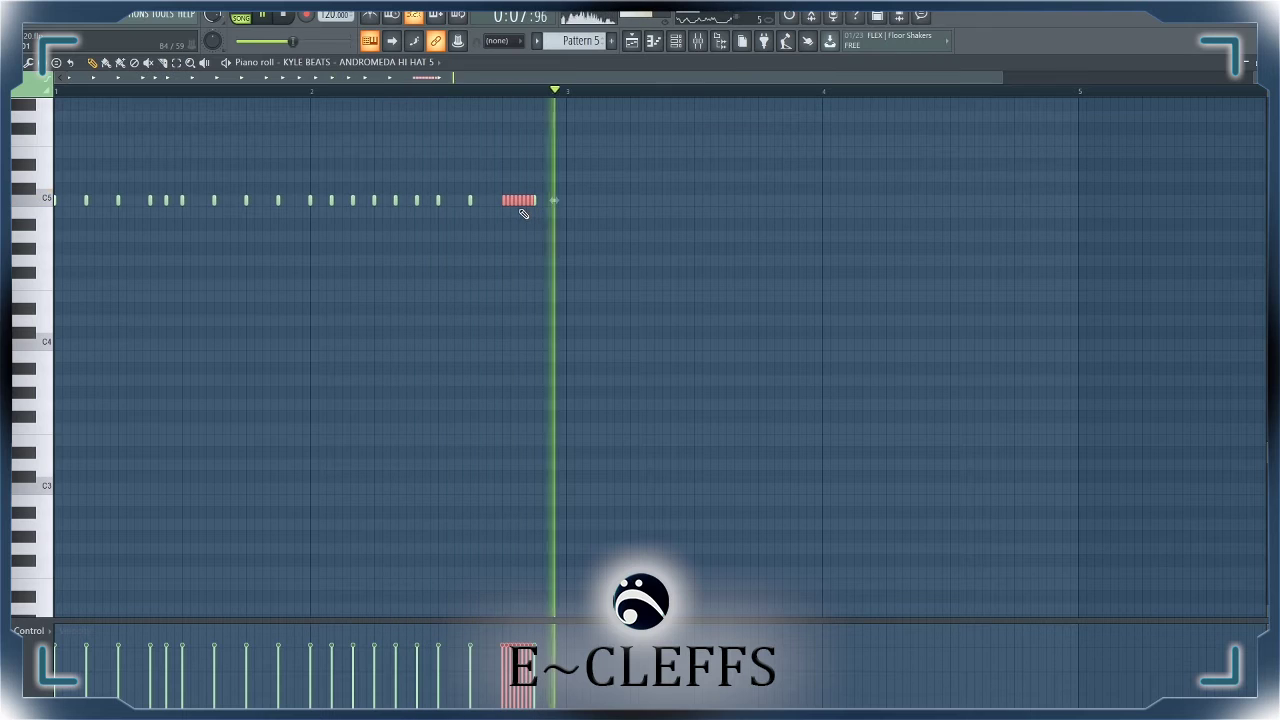
pyautogui.press('space')
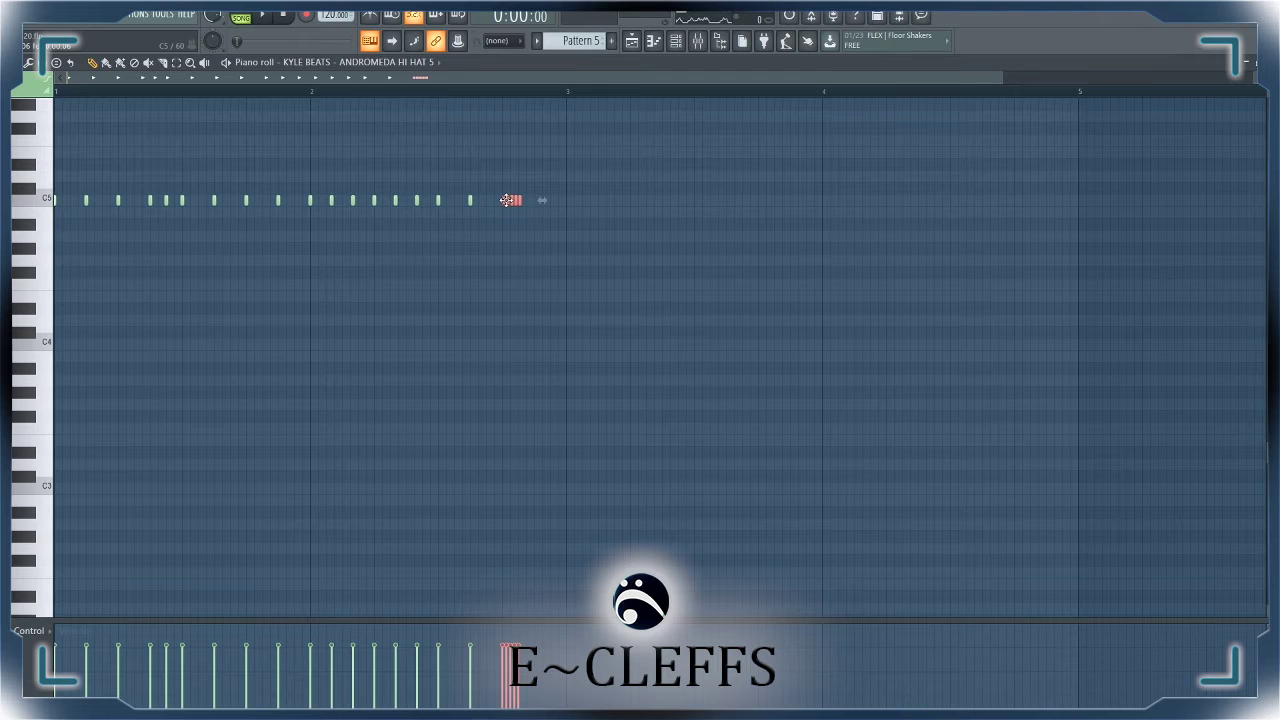
# - Copy the shortened hi-hat roll two steps further along at the end of bar 2 and audition the result
pyautogui.moveTo(507, 200); pyautogui.dragTo(540, 200)
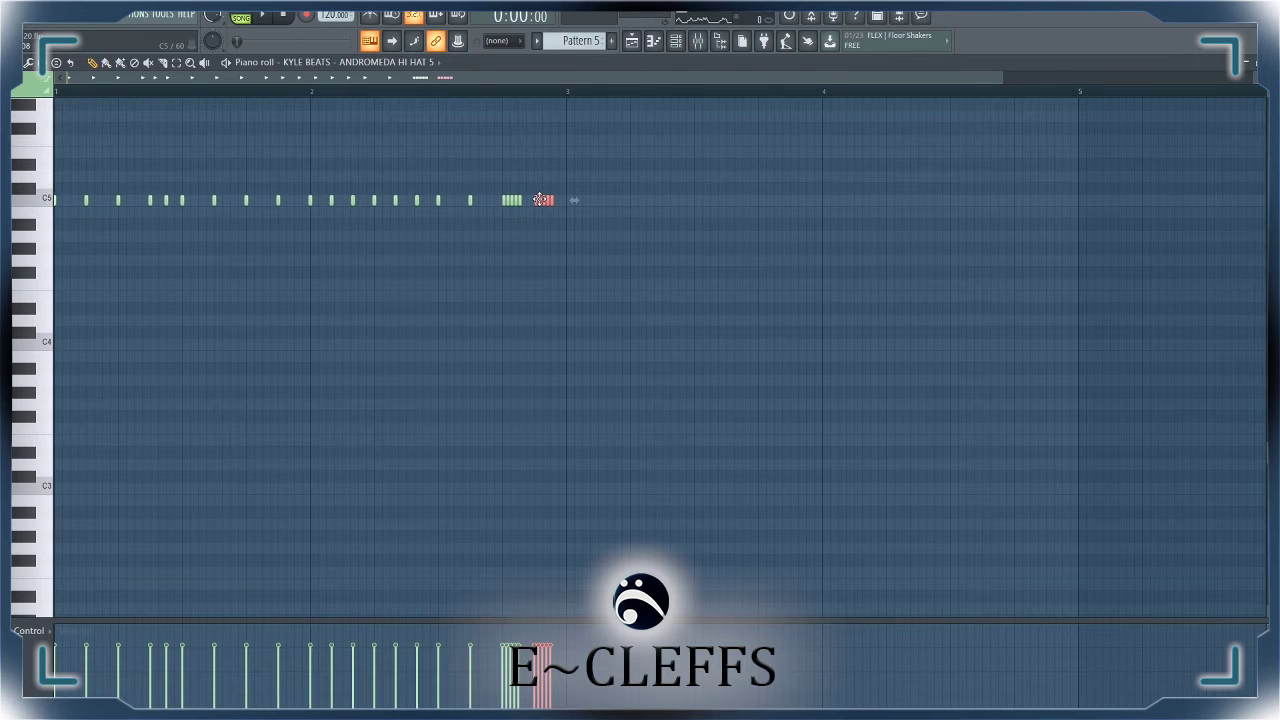
pyautogui.click(517, 261)
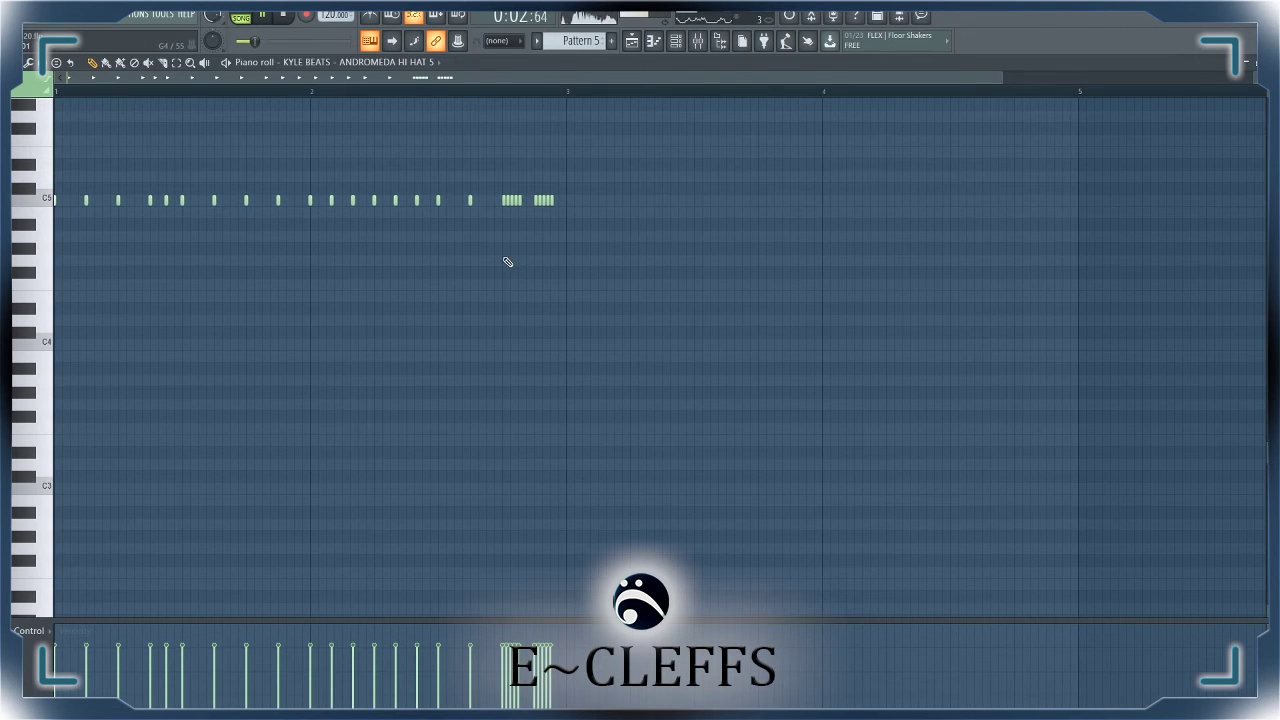
pyautogui.press('space')
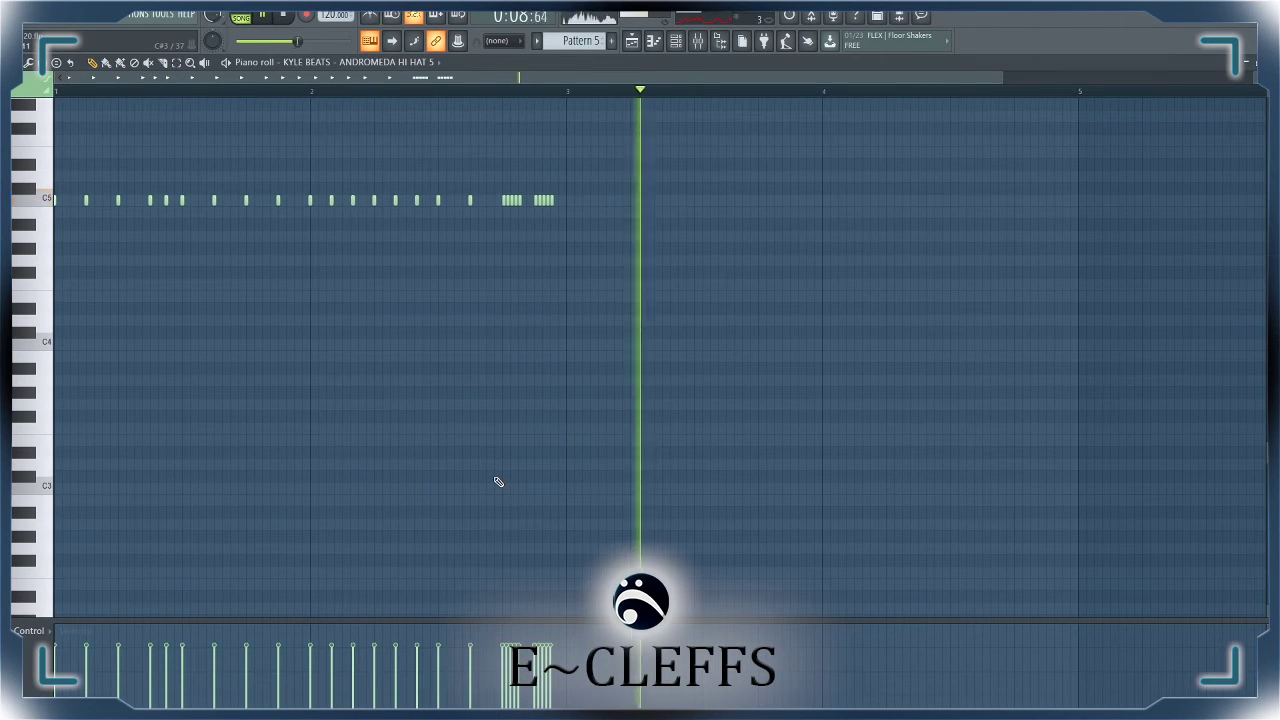
# - Delete both C5 hi-hat rolls at the end of bar 2, leaving one single hit in place of each
pyautogui.press('space')
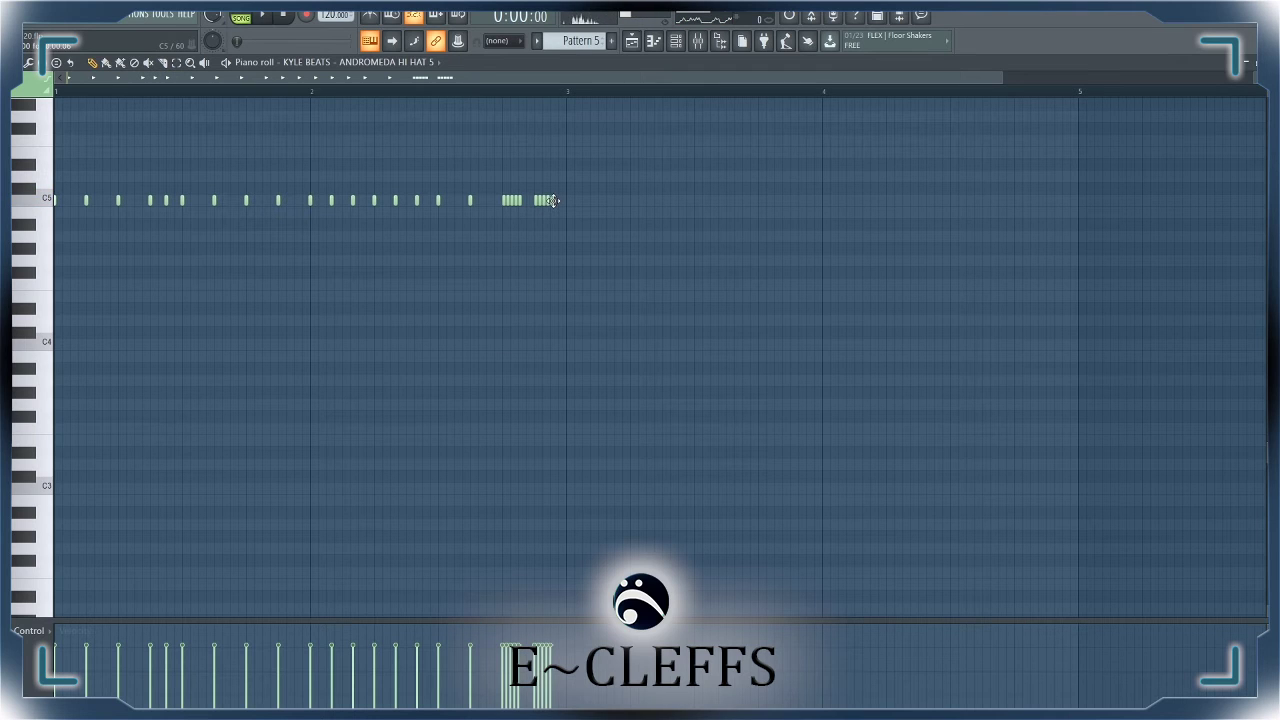
pyautogui.rightClick(550, 201)
pyautogui.rightClick(542, 202)
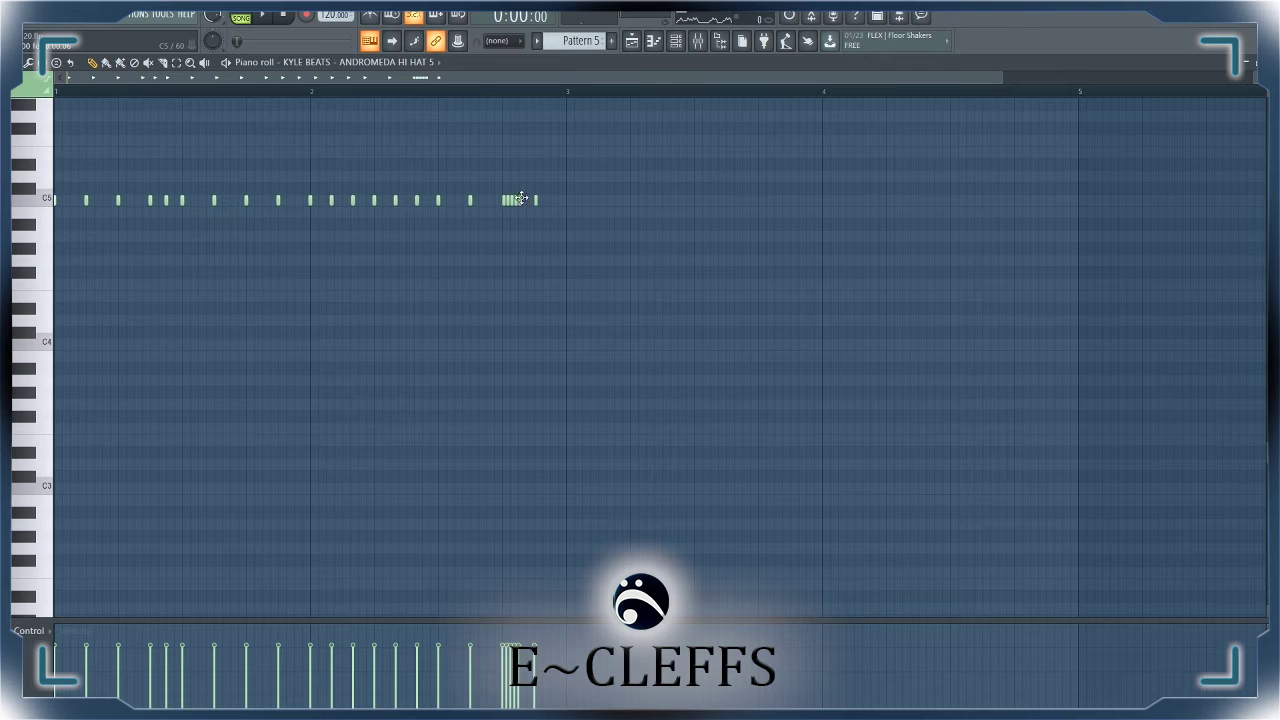
pyautogui.rightClick(520, 200)
pyautogui.rightClick(508, 201)
pyautogui.click(506, 200)
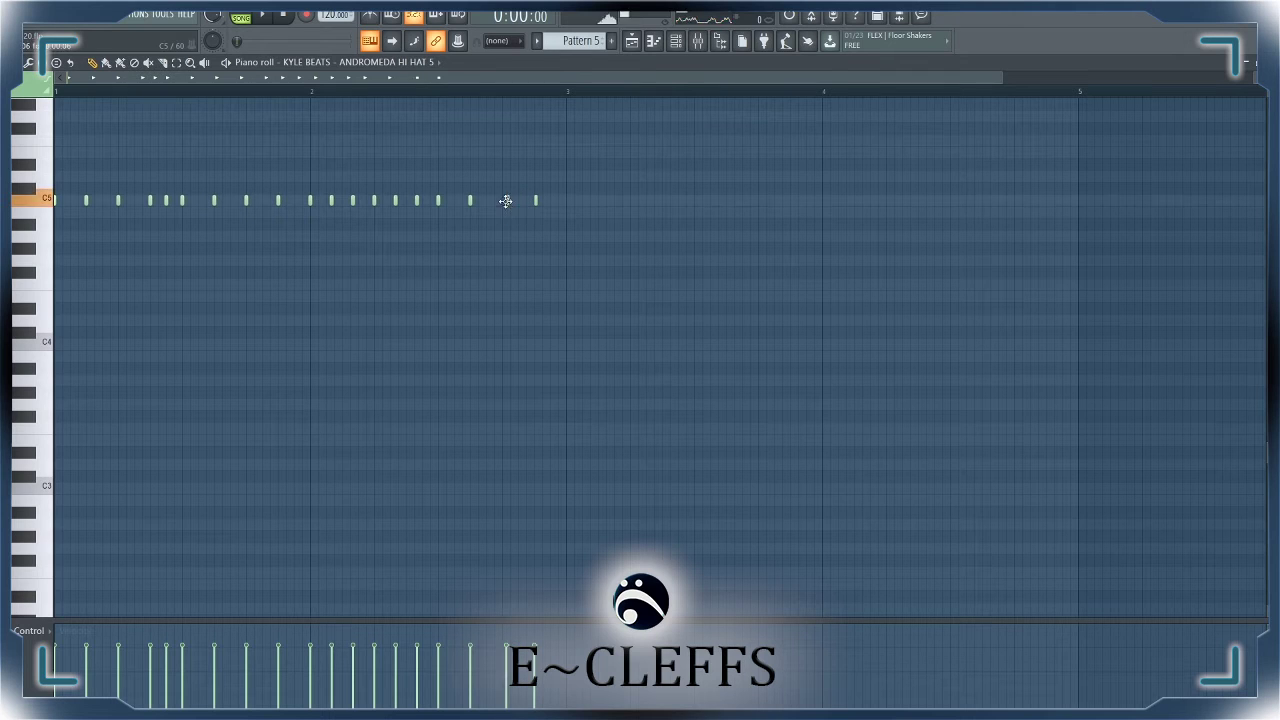
pyautogui.rightClick(507, 201)
pyautogui.click(504, 202)
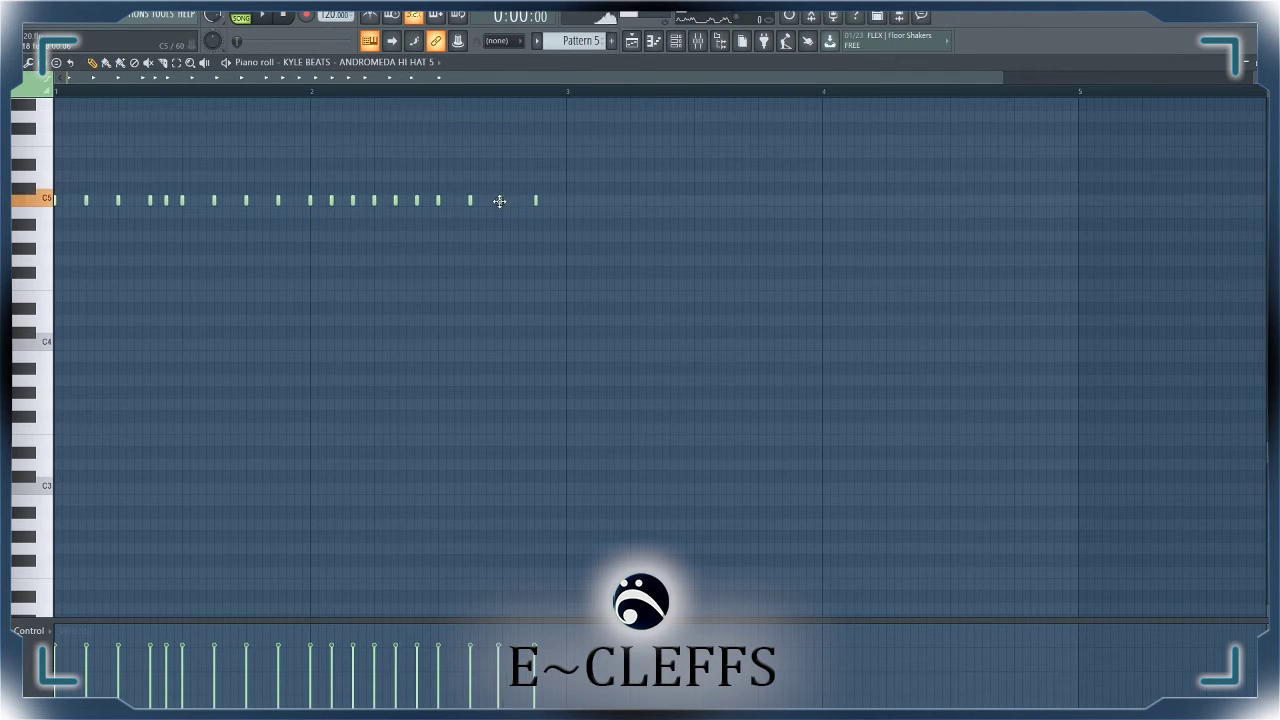
pyautogui.rightClick(505, 203)
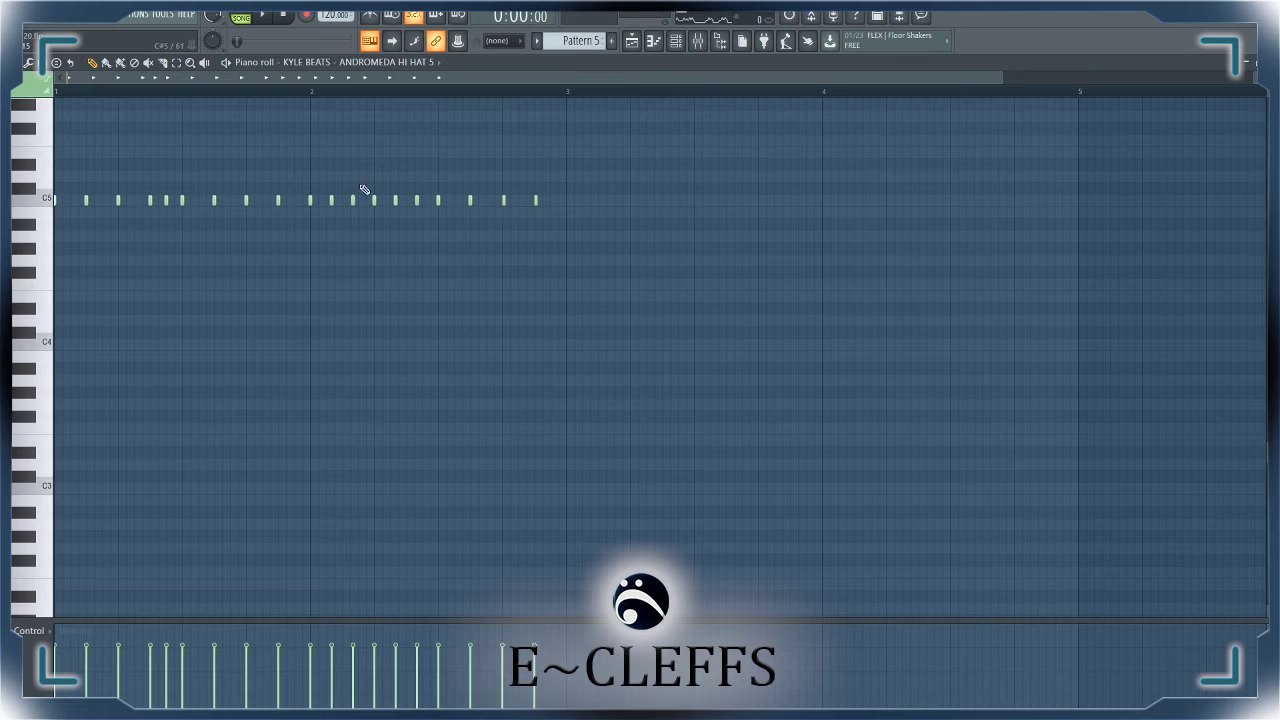
# - Change the piano roll snap, rebuild the end of bar 2 as two four-hit C5 hi-hat rolls, and audition them
pyautogui.click(55, 63)
pyautogui.click(61, 165)
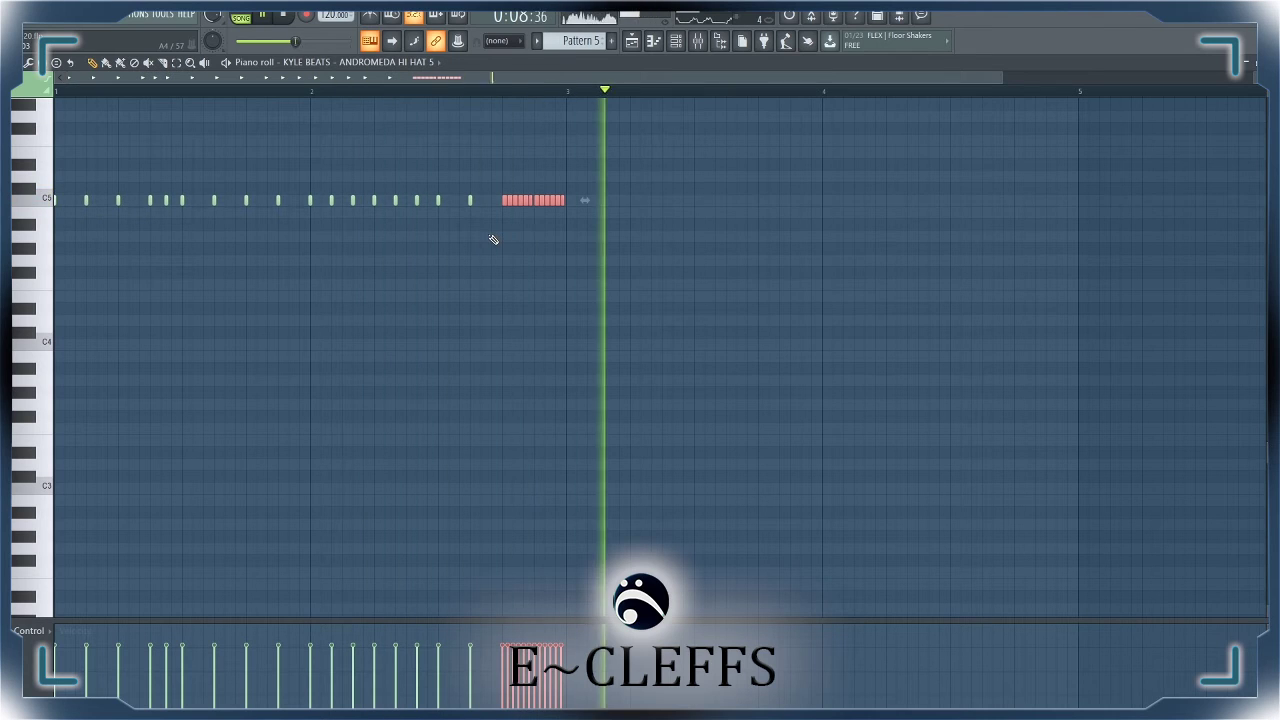
pyautogui.press('space')
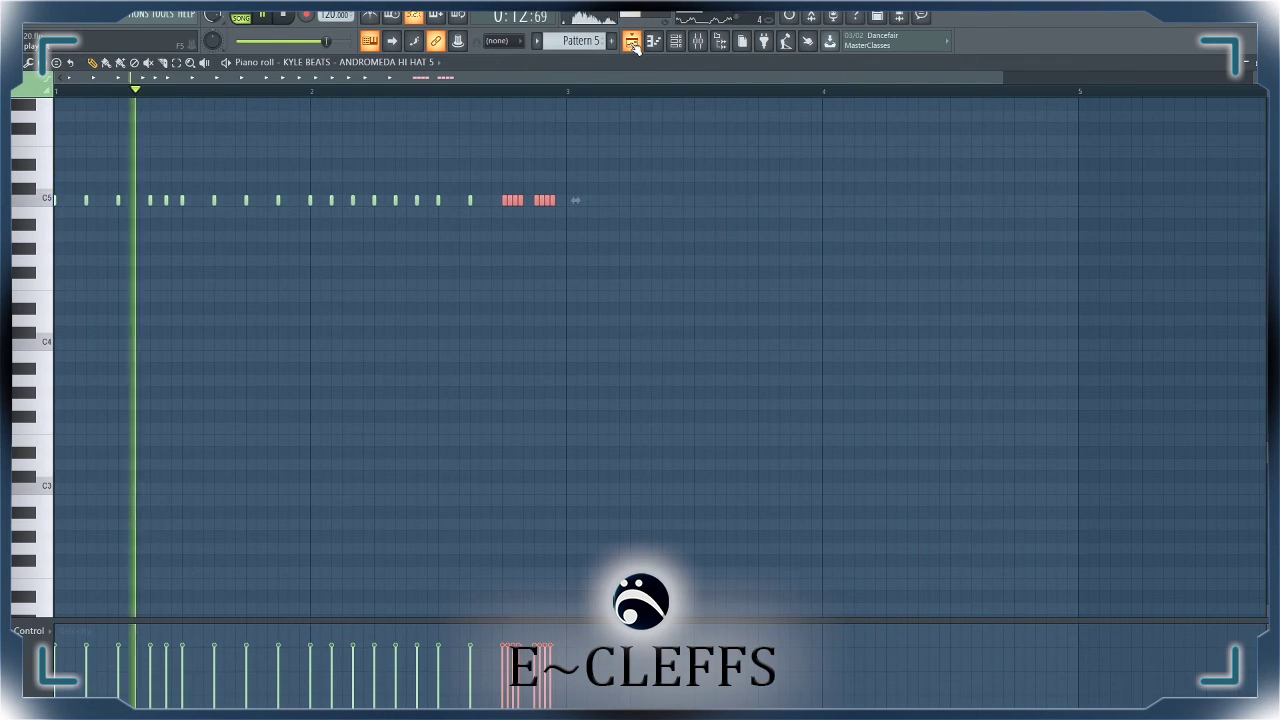
# - Place an NM - Uno Kick hit on step 1 of Pattern 6, audition another on step 15, and remove that one
pyautogui.click(686, 42)
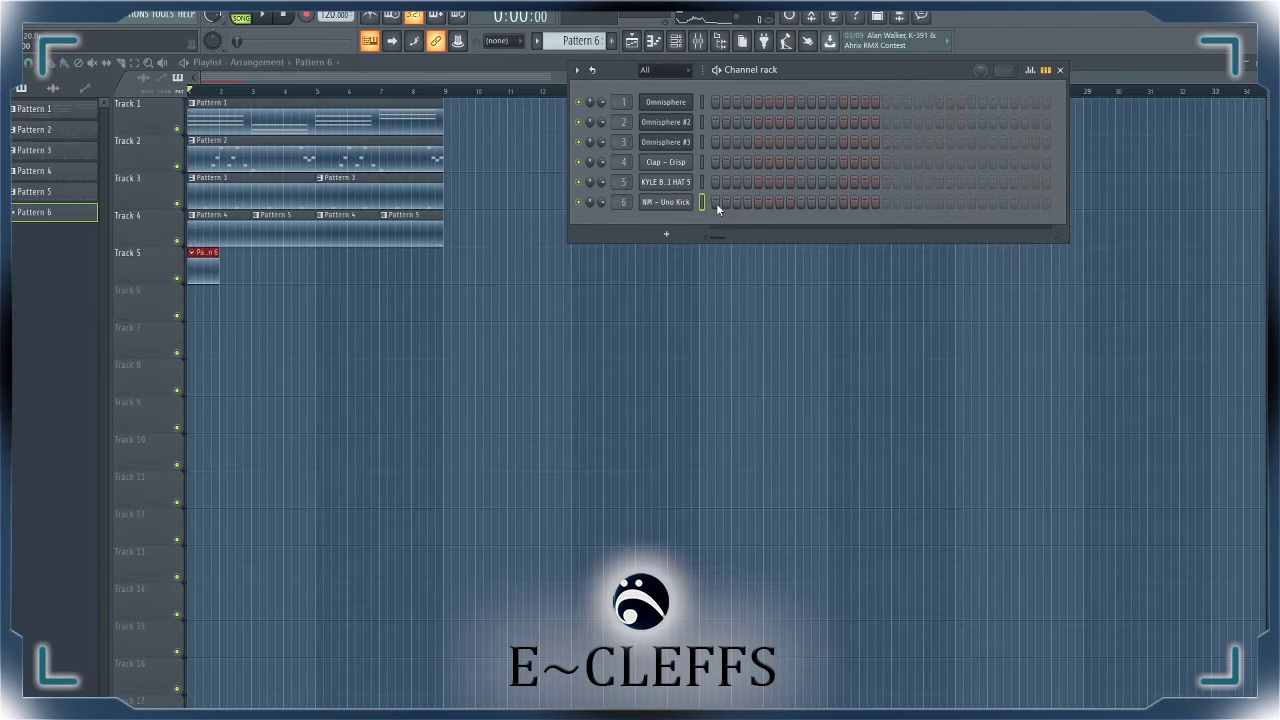
pyautogui.click(716, 203)
pyautogui.press('space')
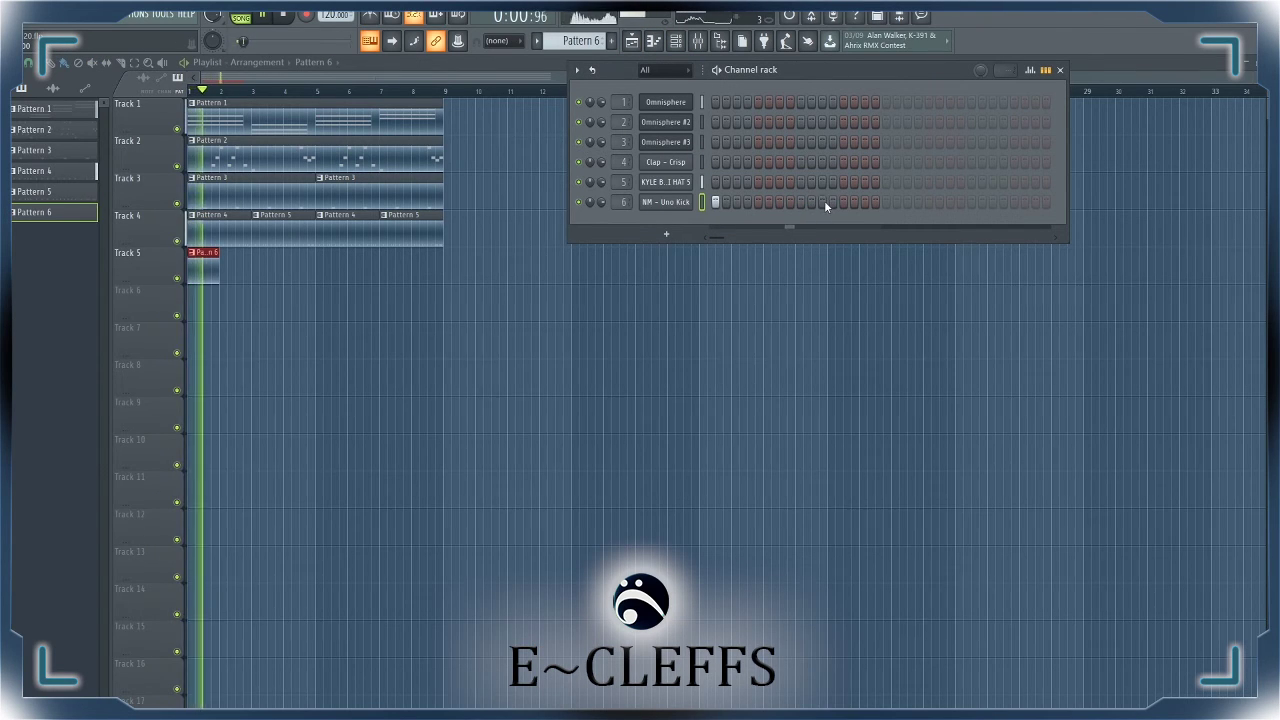
pyautogui.click(866, 202)
pyautogui.press('space')
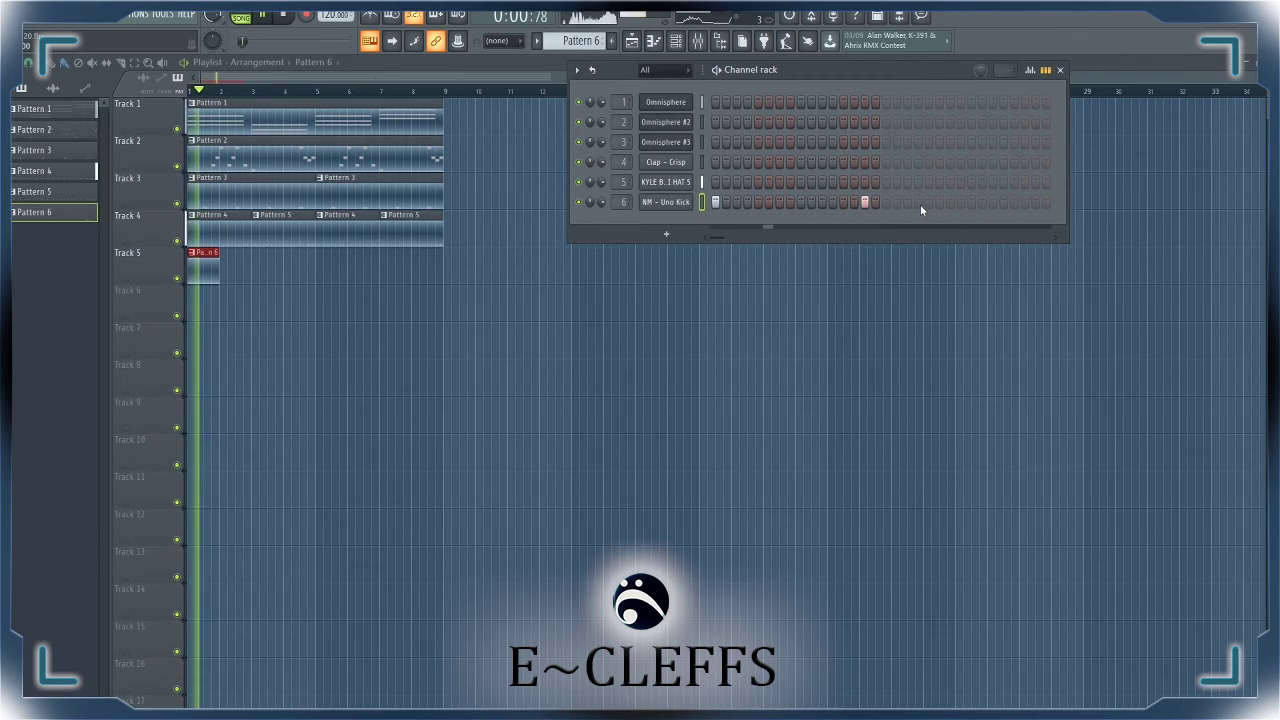
pyautogui.press('space')
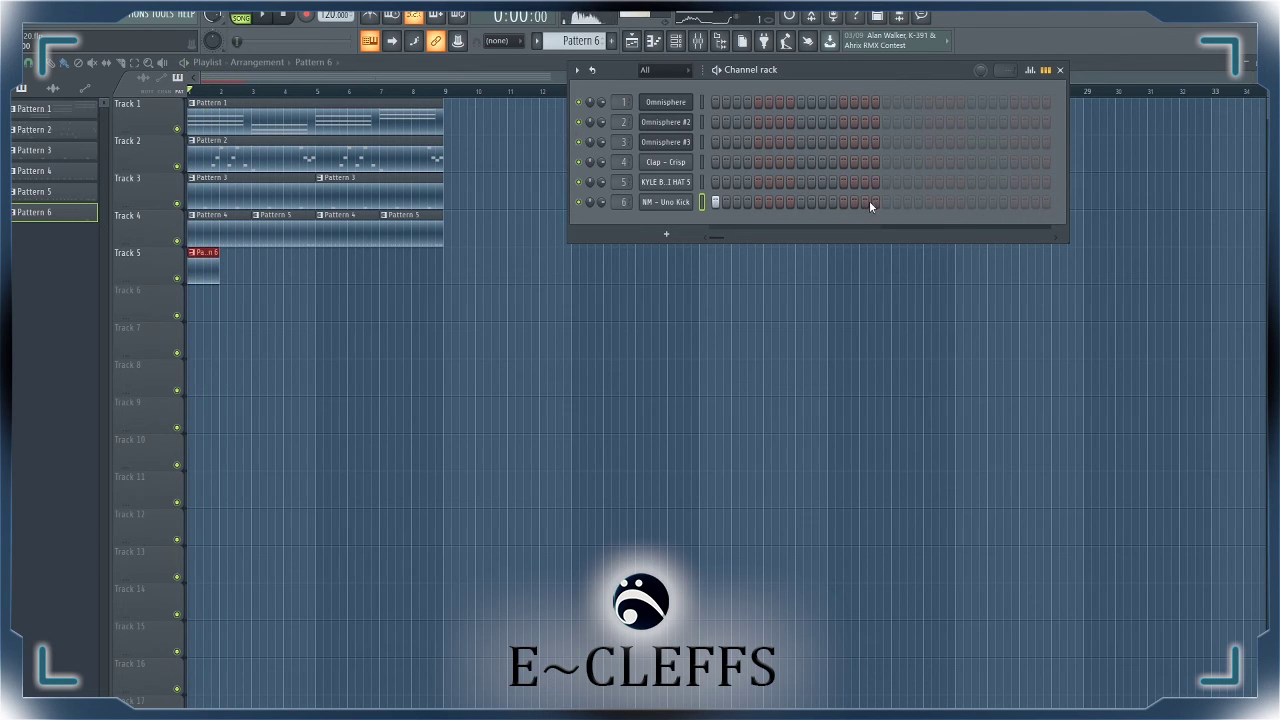
# - Add kick hits on steps 19 and 31 of Pattern 6, trying and removing hits on steps 23 and 27 while auditioning
pyautogui.press('space')
pyautogui.click(906, 202)
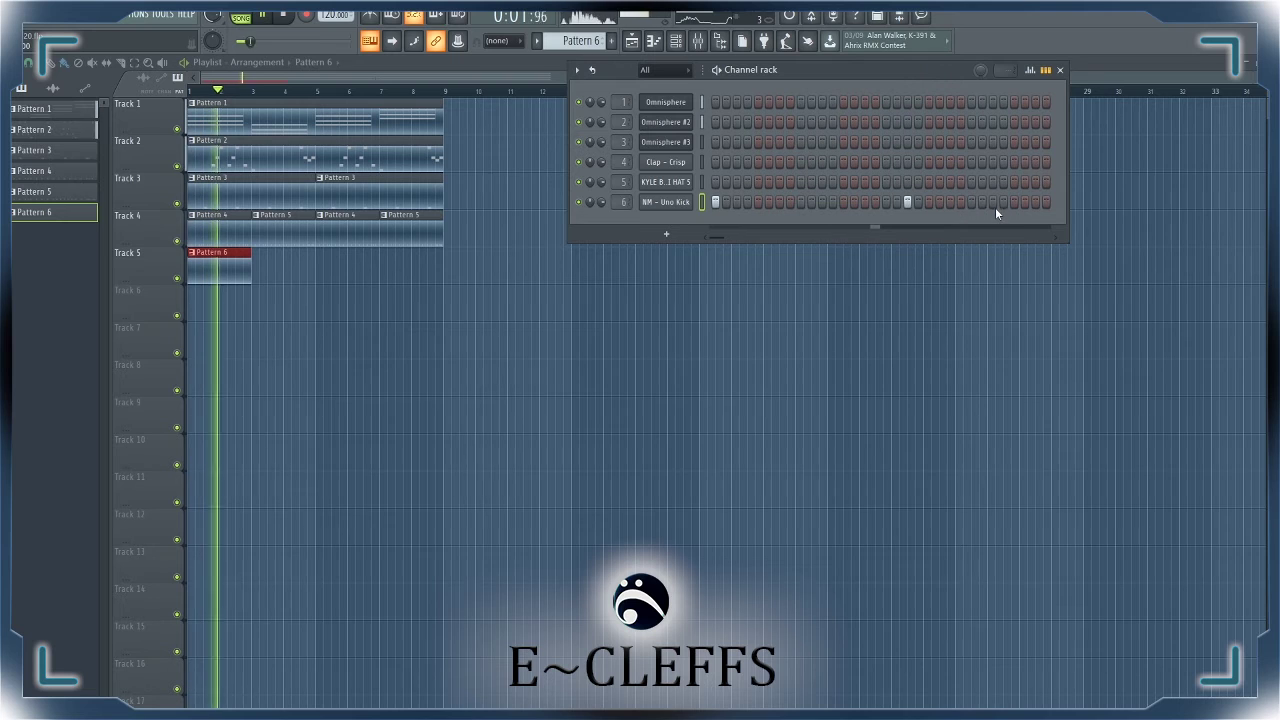
pyautogui.click(993, 202)
pyautogui.click(951, 202)
pyautogui.press('space')
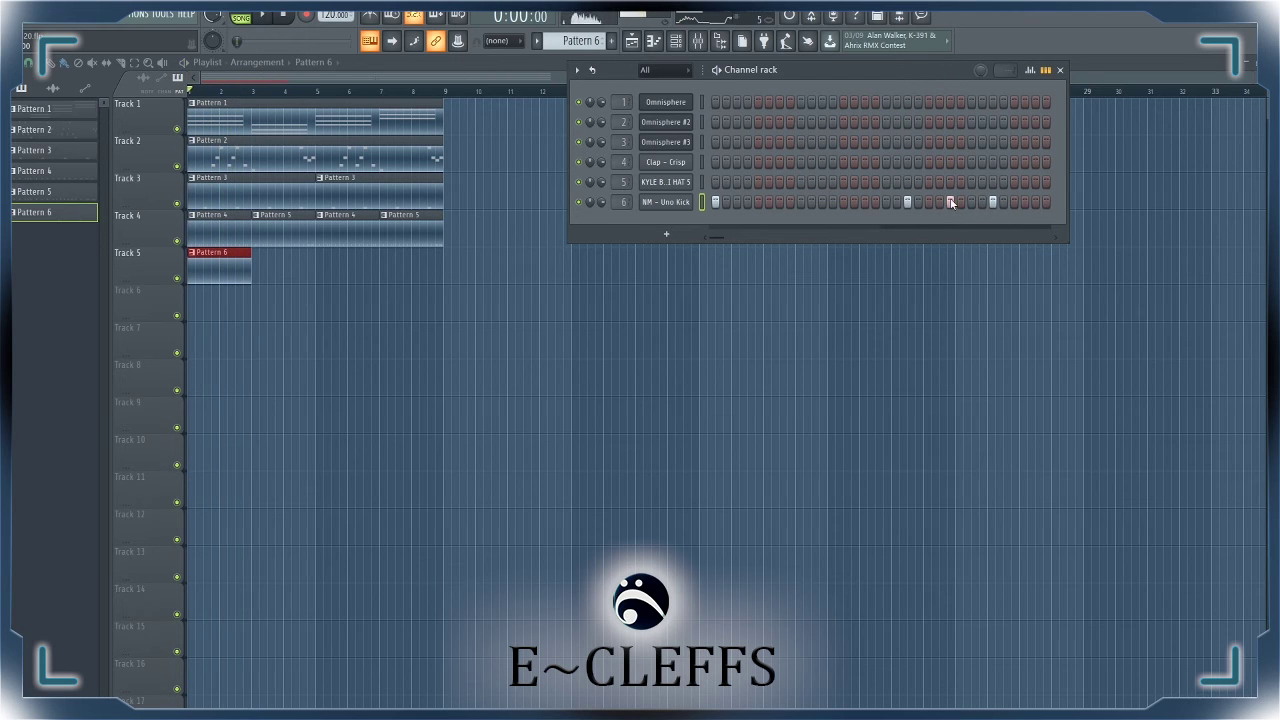
pyautogui.press('space')
pyautogui.rightClick(993, 202)
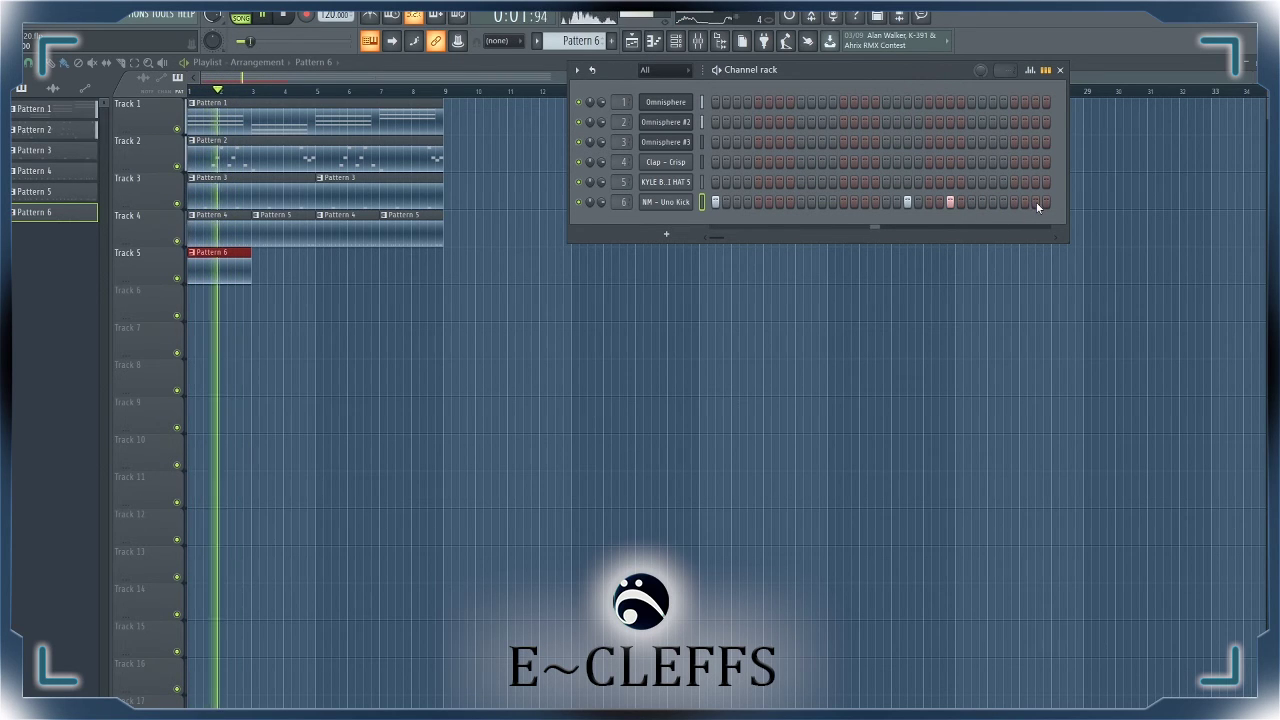
# - Repeat the Pattern 6 kick clip on Track 5 from bars 3 and 5, auditioning it with the beat
pyautogui.click(257, 271)
pyautogui.press('space')
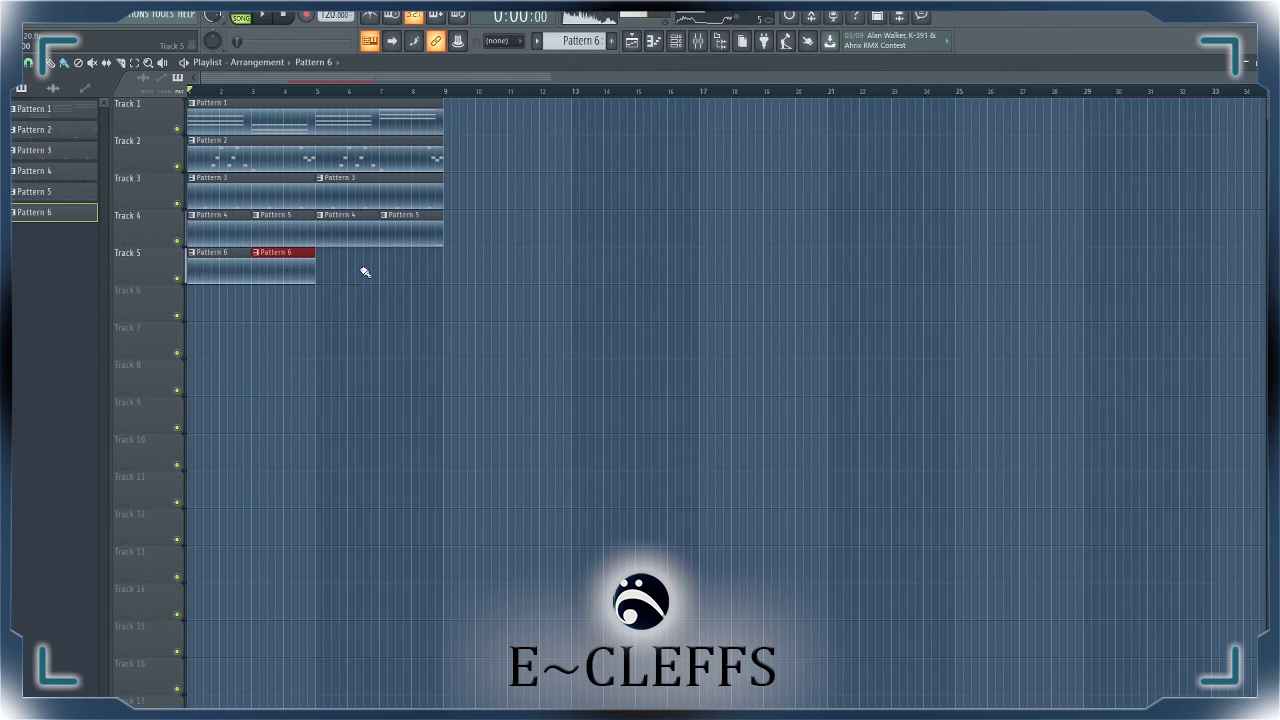
pyautogui.press('space')
pyautogui.click(676, 40)
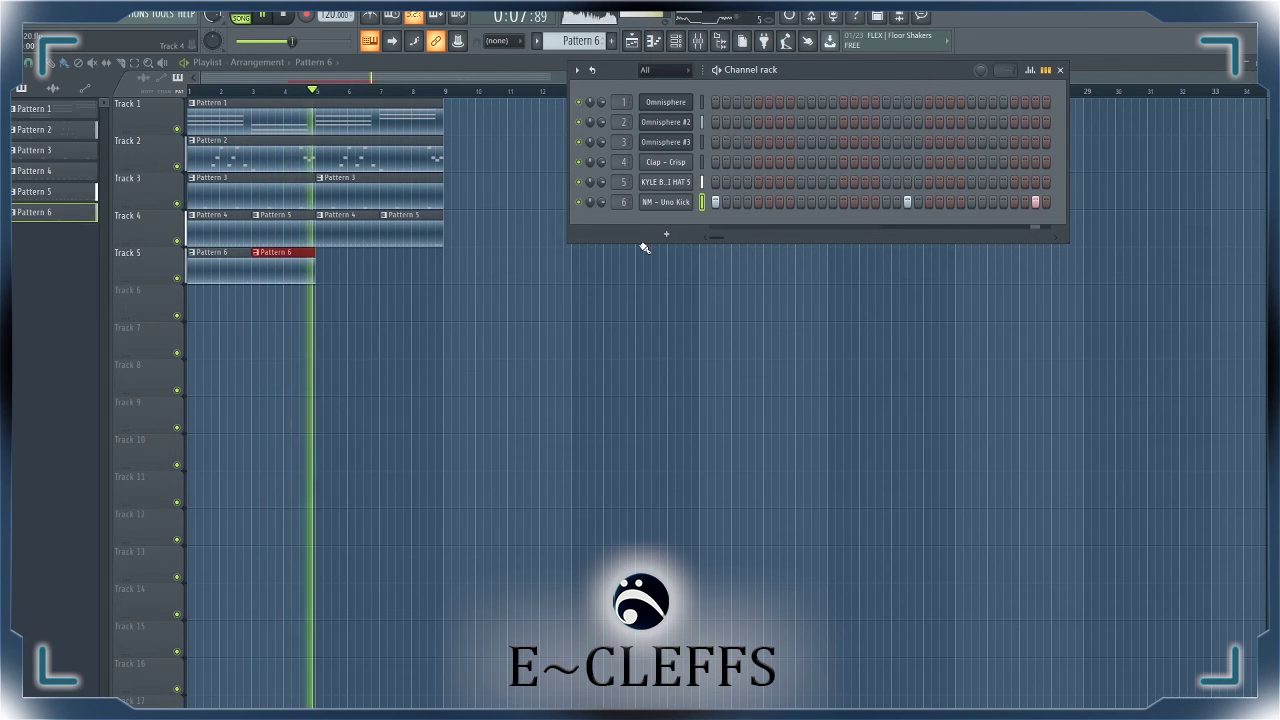
pyautogui.press('space')
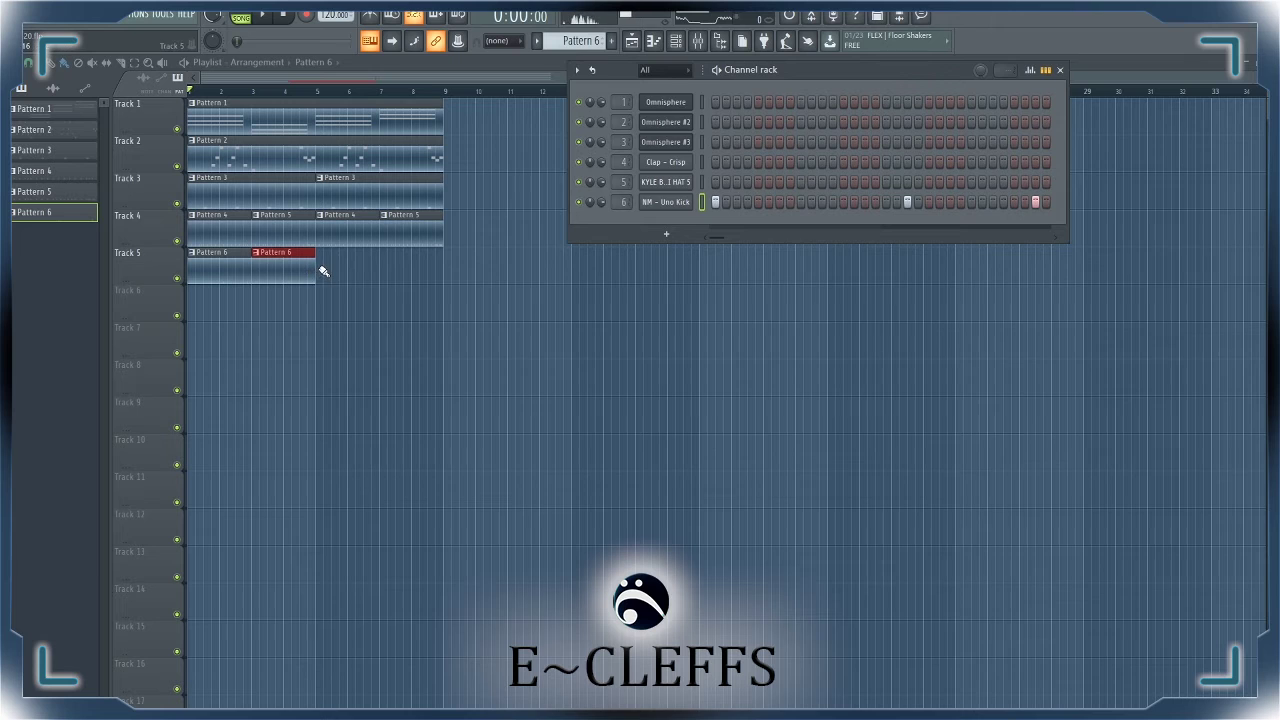
pyautogui.click(323, 271)
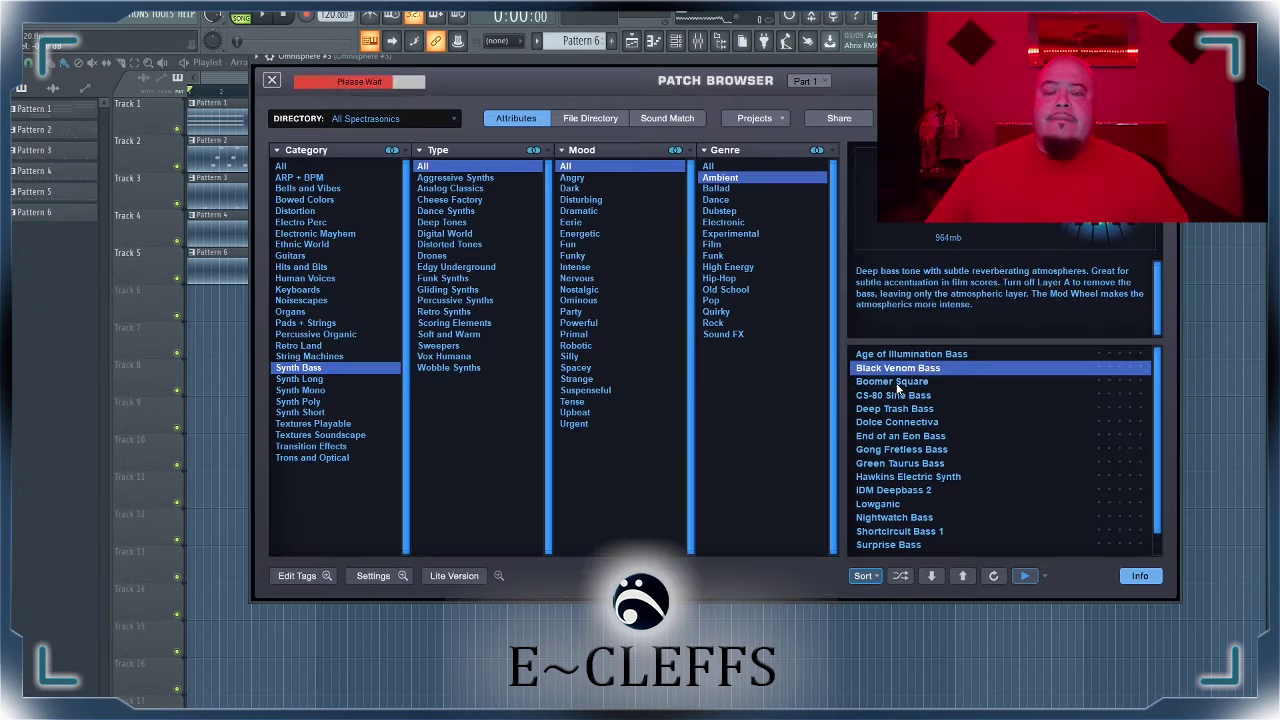
# - Try Omnisphere's Boomer Square patch, load CS-80 Sine Bass instead, and audition it over the beat
pyautogui.click(896, 383)
pyautogui.click(897, 396)
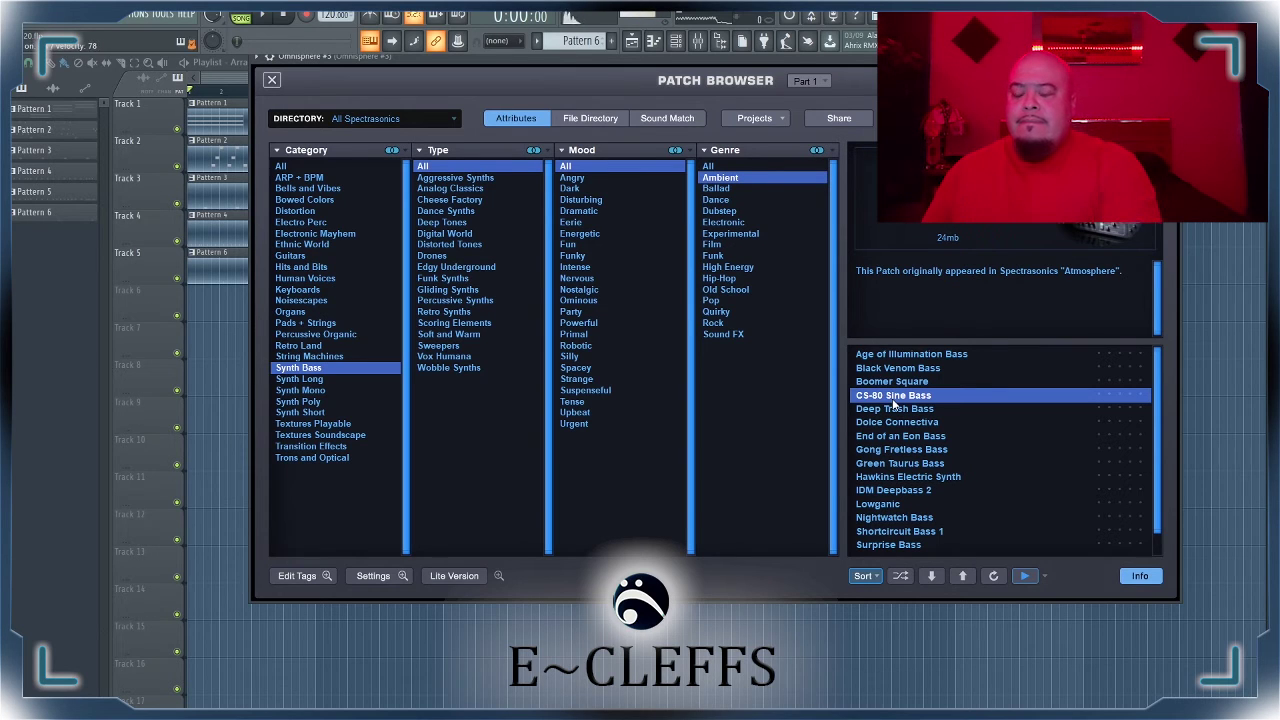
pyautogui.press('space')
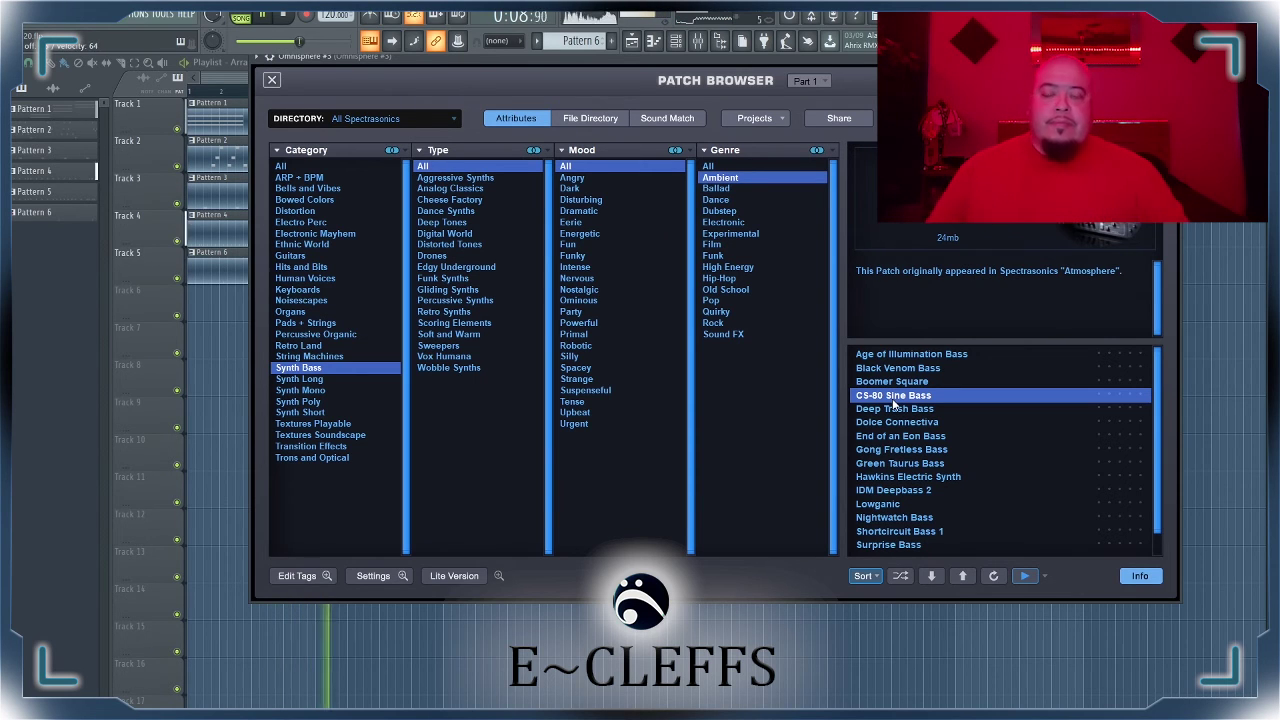
# - Close the patch browser and record an eight-bar bass line into Pattern 7 on Track 6
pyautogui.press('space')
pyautogui.press('Escape')
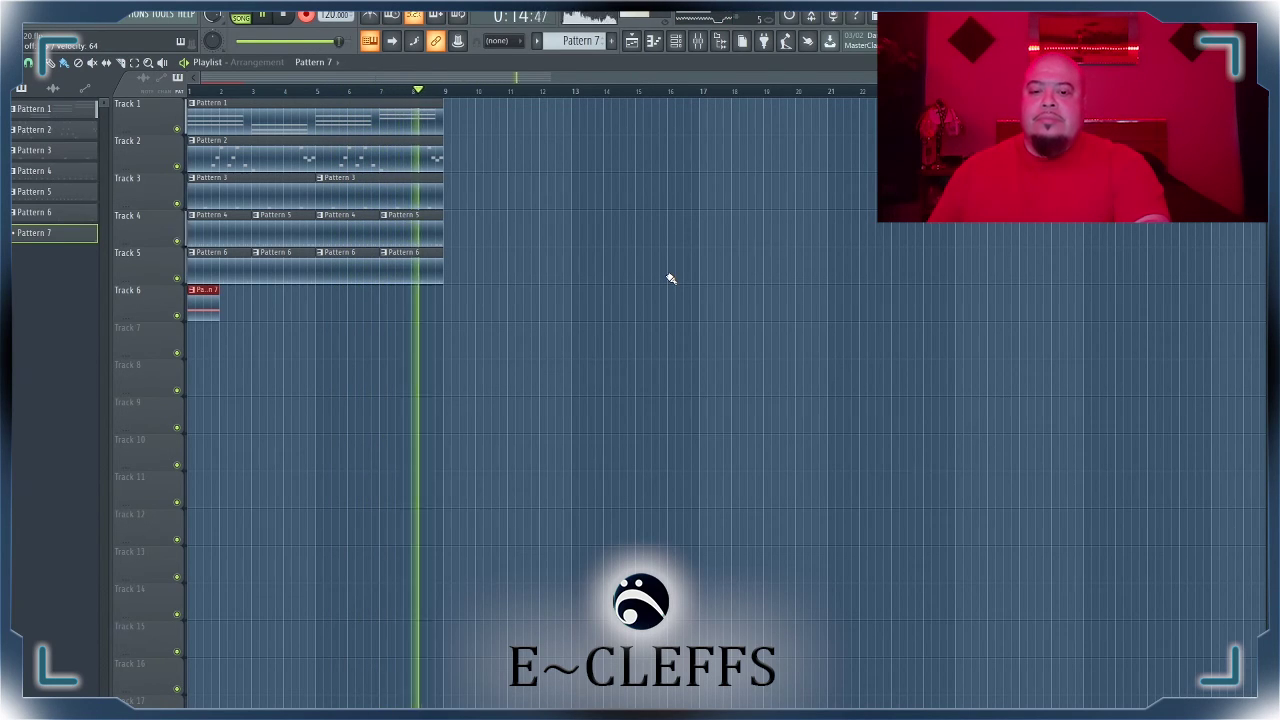
pyautogui.press('space')
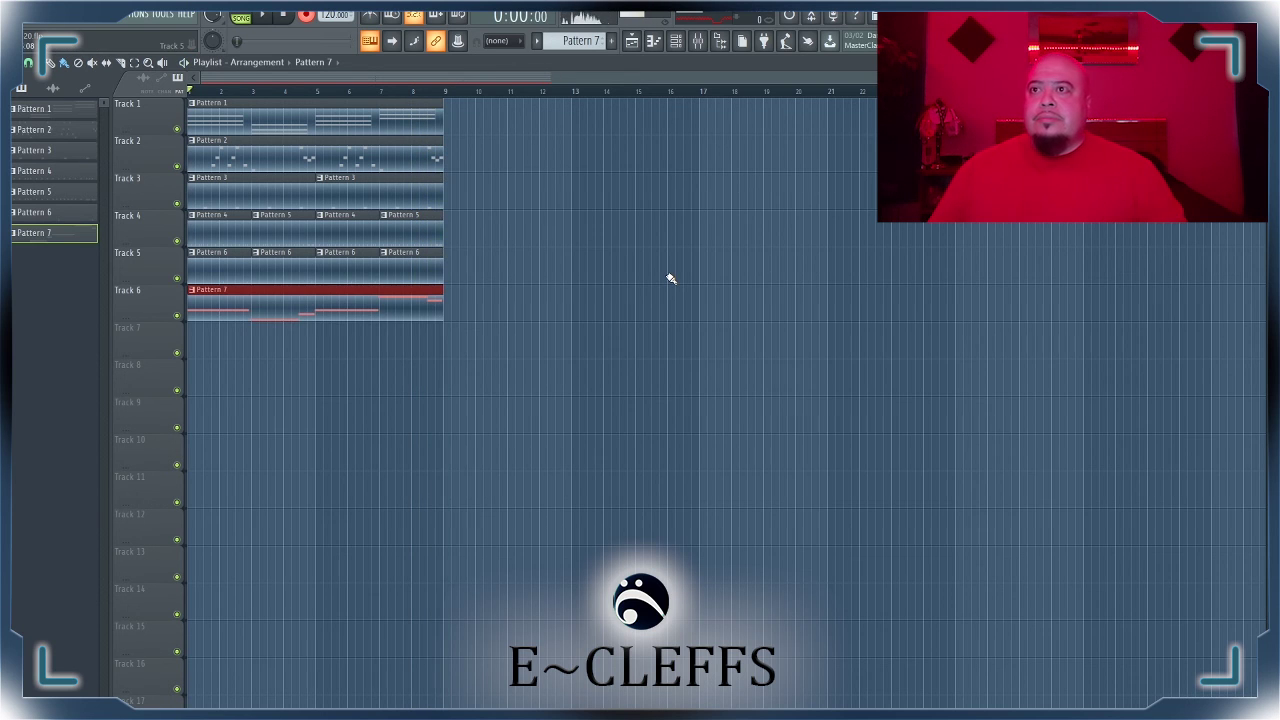
# - Play back the full song arrangement in the playlist and stop it
pyautogui.click(263, 16)
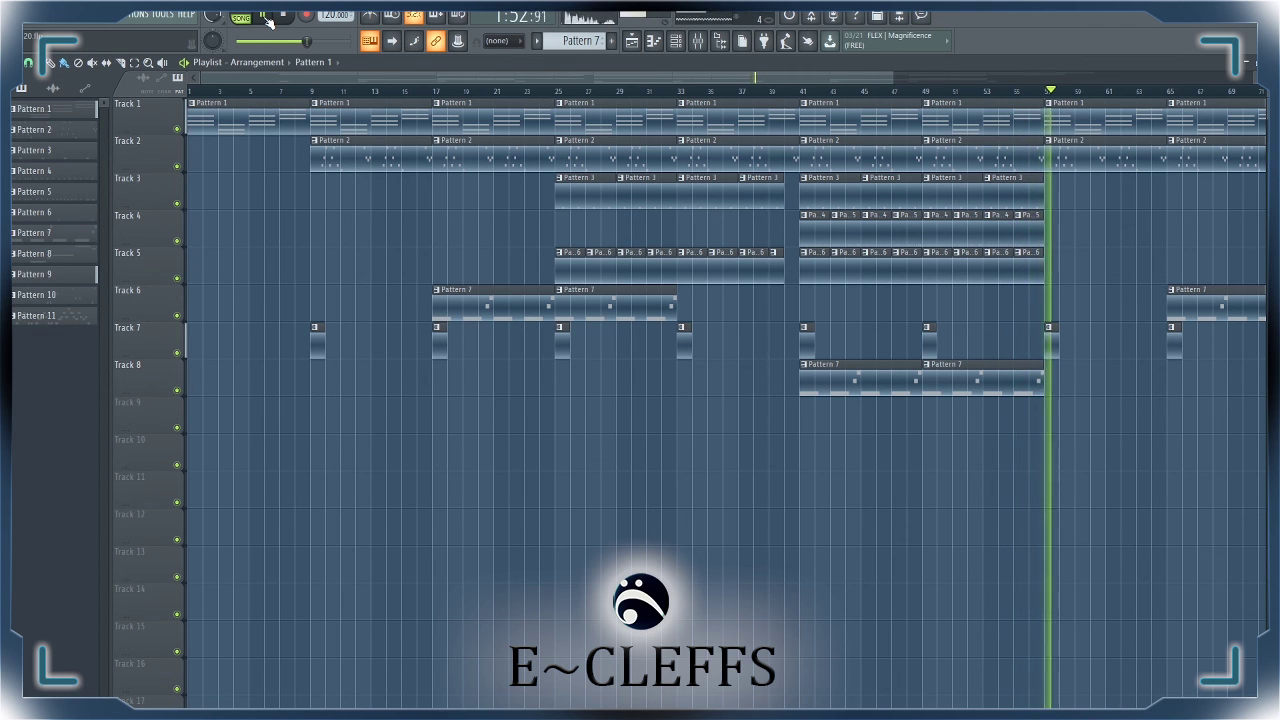
pyautogui.click(266, 17)
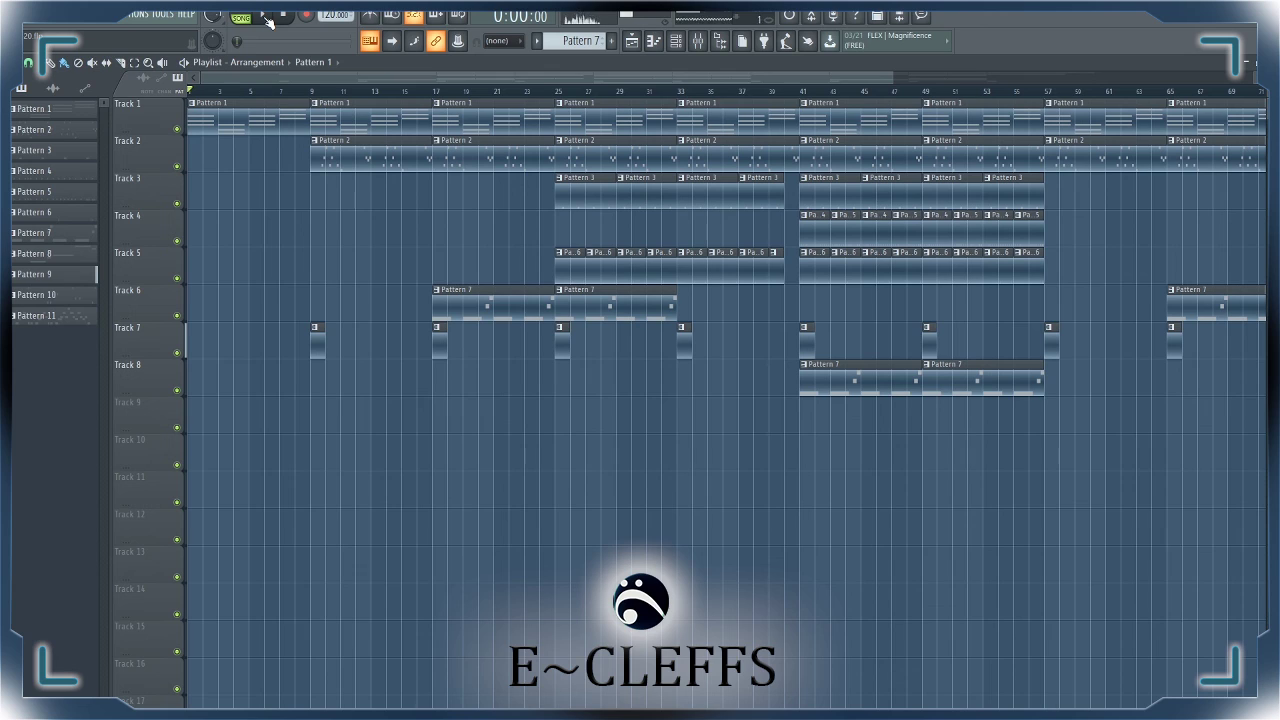